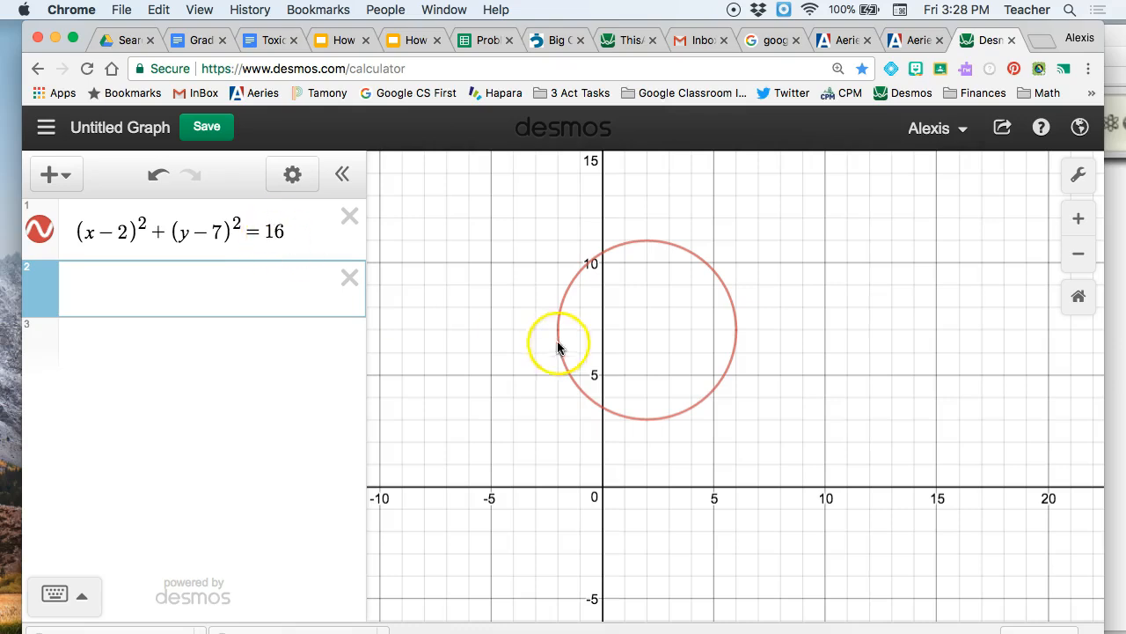
# Step: Replace the constant on the equals side of the circle equation with 25 to try a larger radius
pyautogui.click(647, 331)
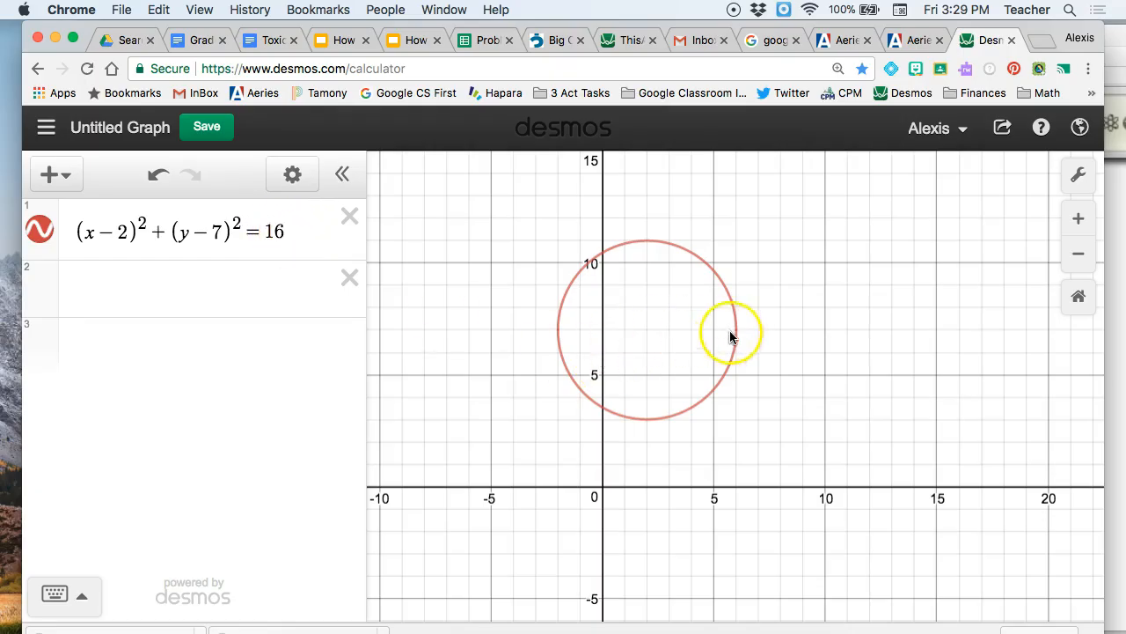
pyautogui.click(286, 232)
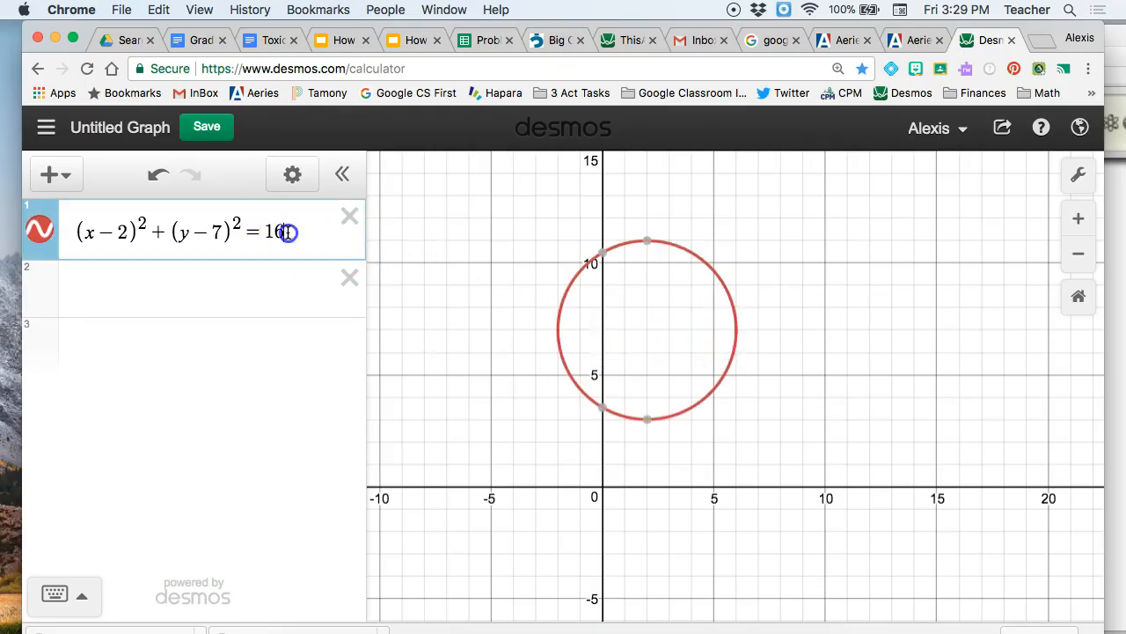
pyautogui.press('BackSpace')
pyautogui.press('BackSpace')
pyautogui.write('25')
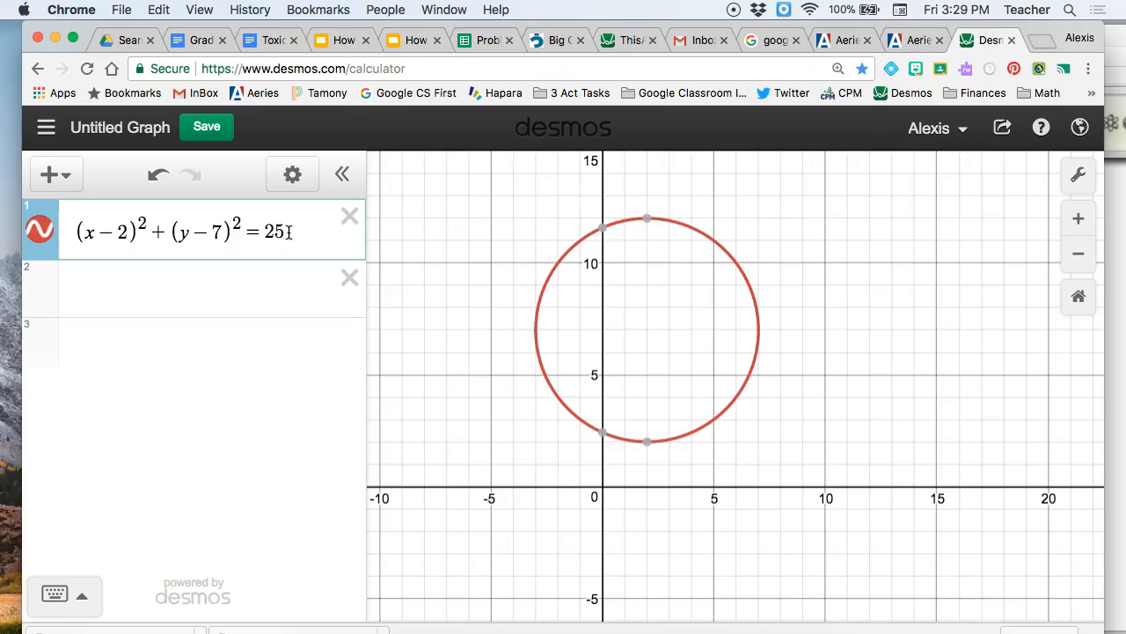
# Step: Try 64 as the circle equation's constant on the equals side
pyautogui.press('BackSpace')
pyautogui.press('BackSpace')
pyautogui.write('64')
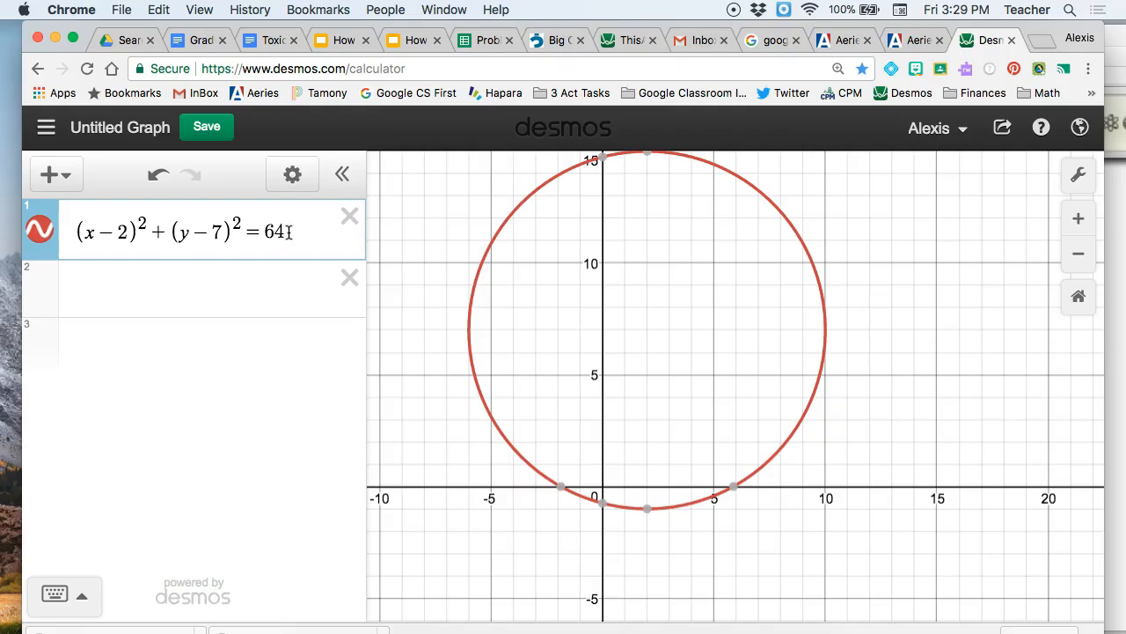
# Step: Try a very small circle by reducing the equation's constant on the equals side to .2
pyautogui.press('BackSpace')
pyautogui.press('BackSpace')
pyautogui.write('1')
pyautogui.press('BackSpace')
pyautogui.write('.5')
pyautogui.press('BackSpace')
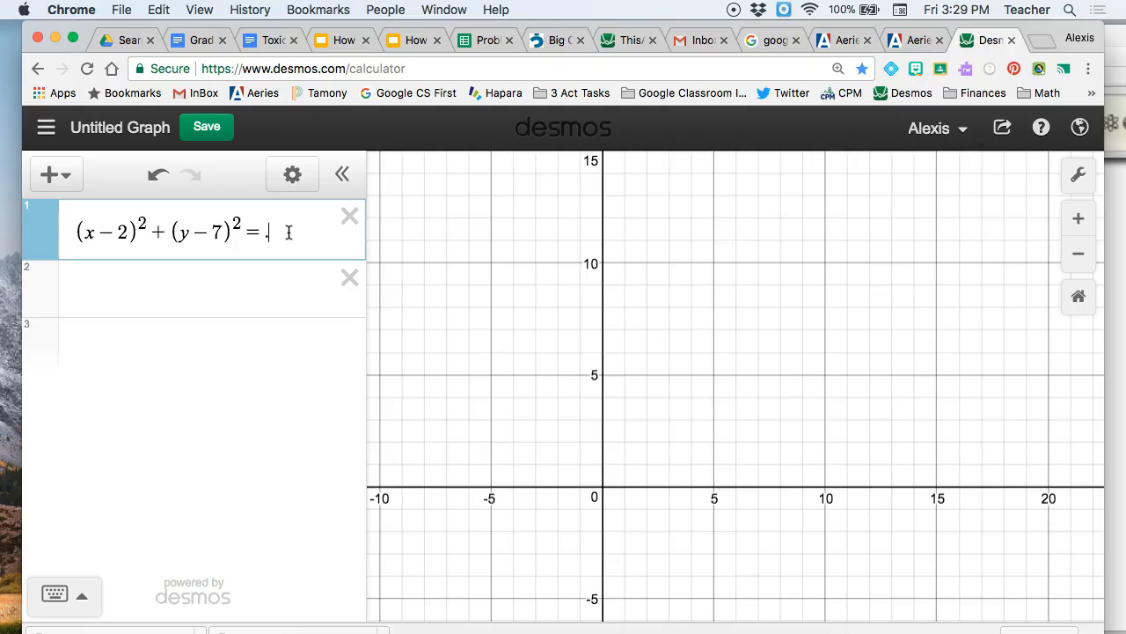
pyautogui.write('2')
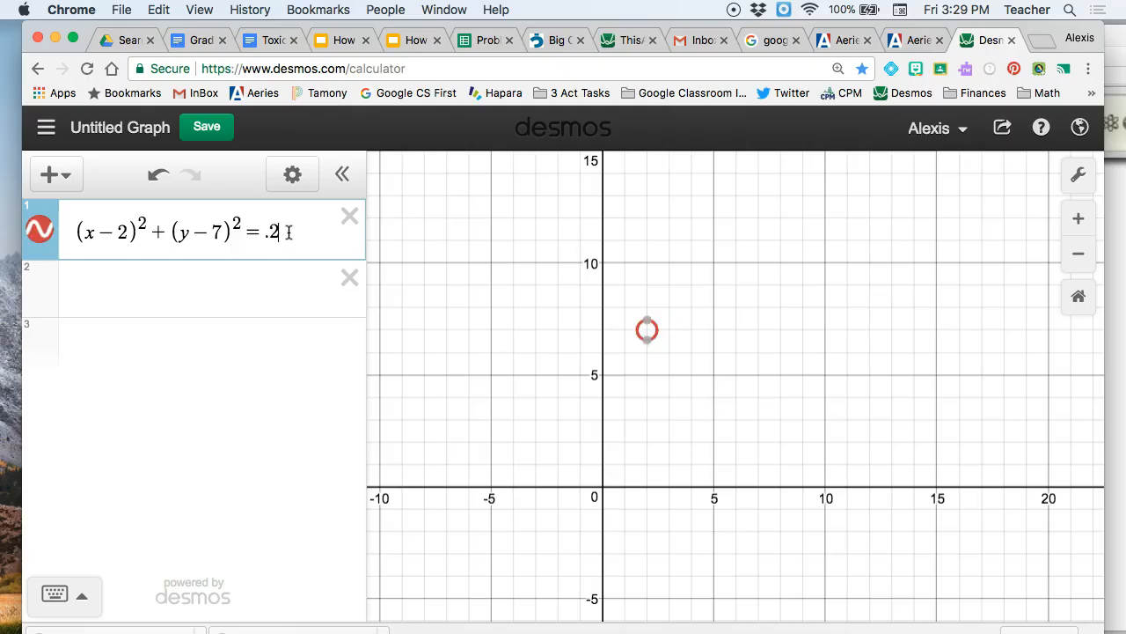
# Step: Try 1 and 12 as the constant on the equals side of the circle equation
pyautogui.click(276, 230)
pyautogui.press('BackSpace')
pyautogui.press('BackSpace')
pyautogui.write('1')
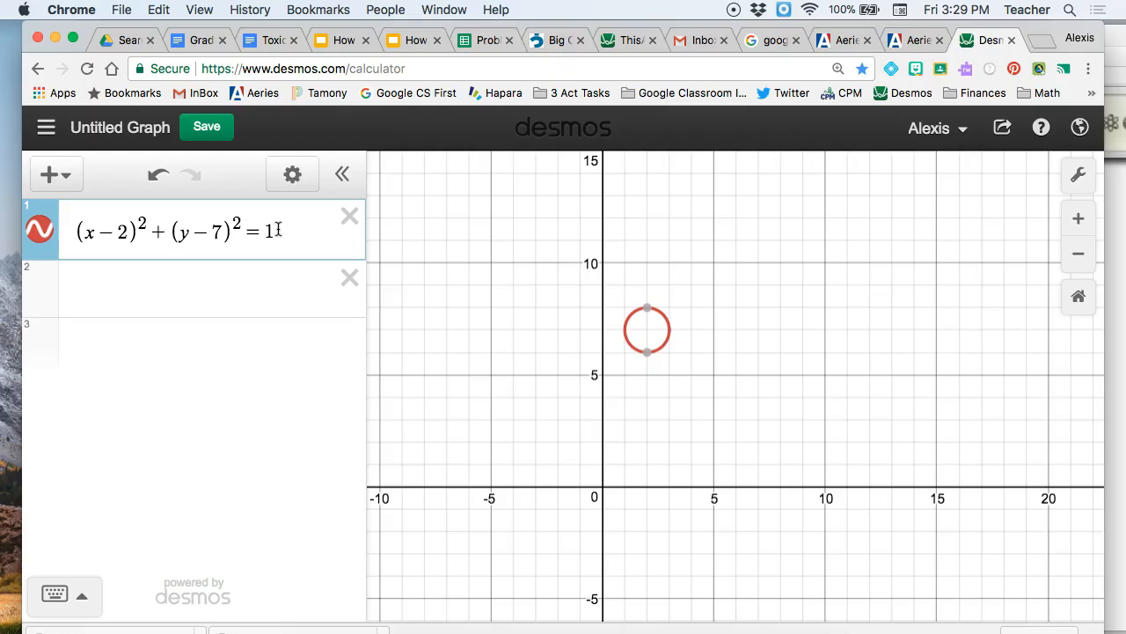
pyautogui.write('2')
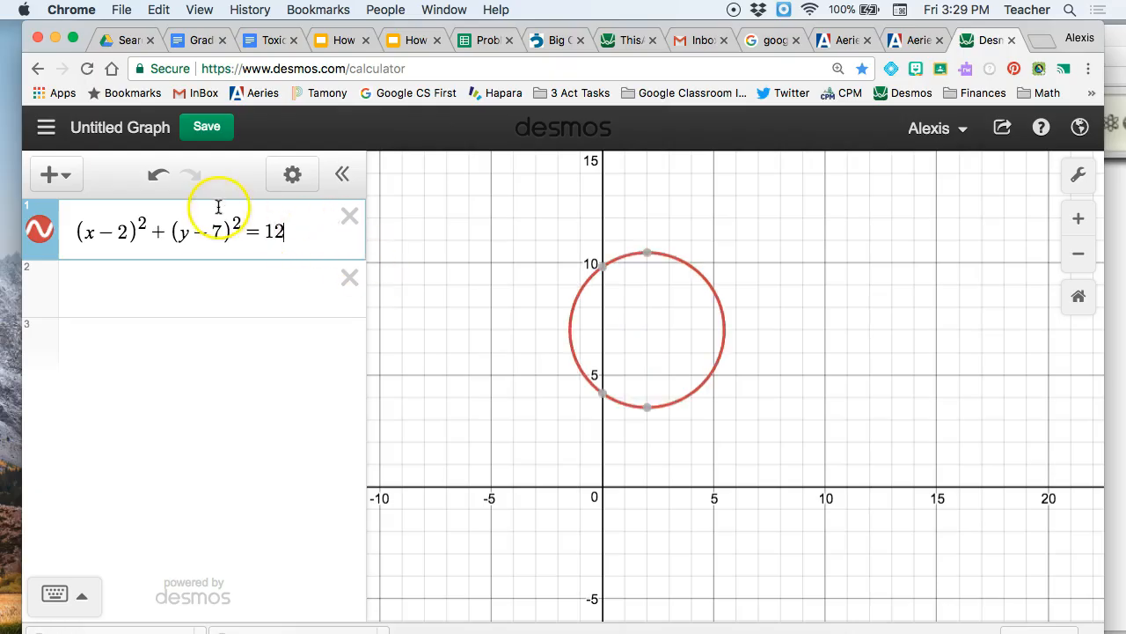
# Step: Set the constant on the equals side of the circle equation to 10 and check the circle's lowest point
pyautogui.press('BackSpace')
pyautogui.write('0')
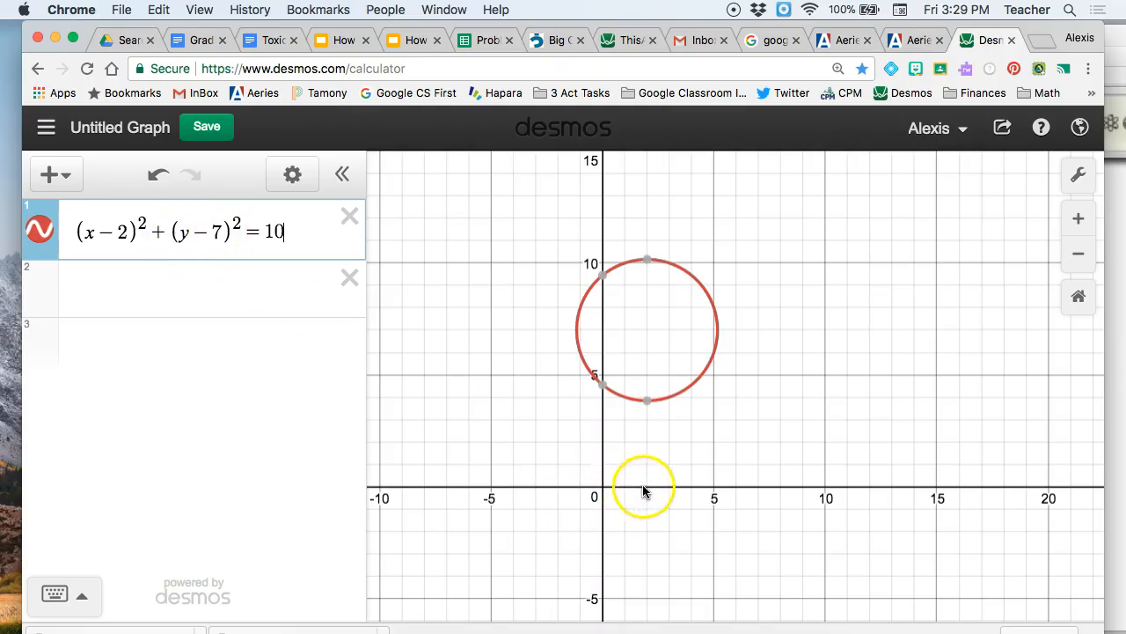
pyautogui.moveTo(649, 402)
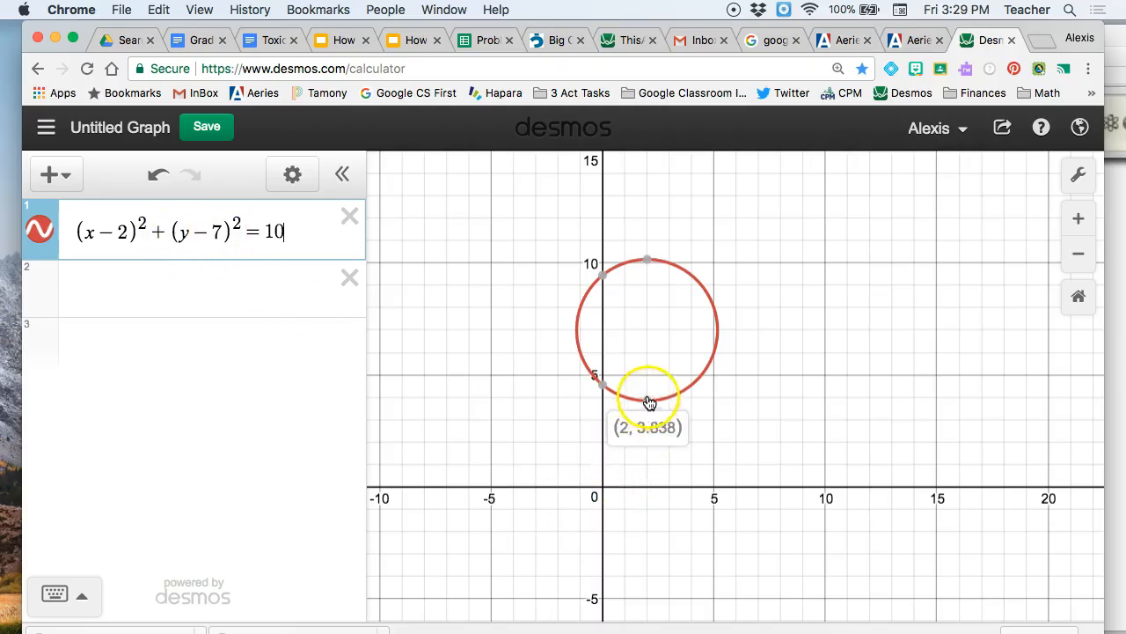
pyautogui.click(646, 332)
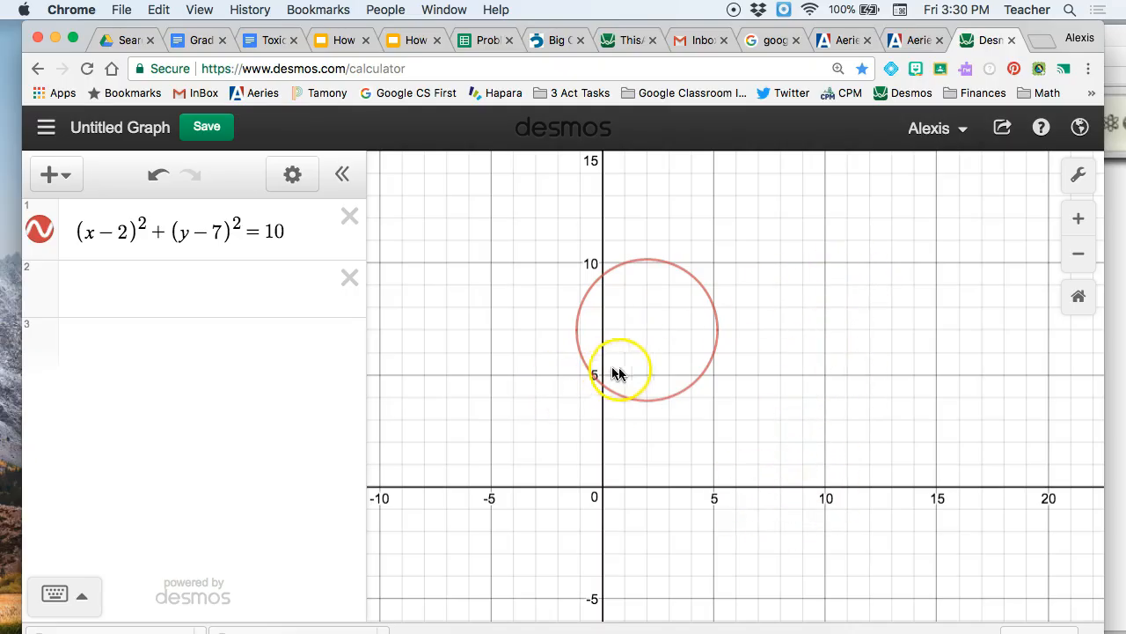
# Step: Move the circle's center to (10, 5) by changing its terms to (x − 10)² and (y − 5)²
pyautogui.click(825, 374)
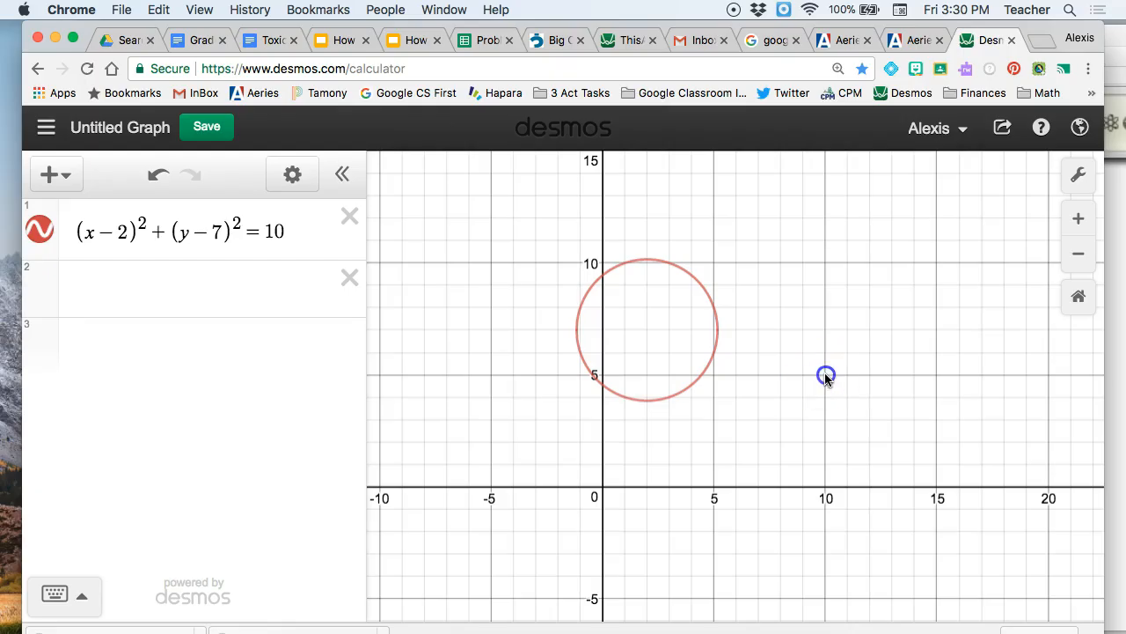
pyautogui.click(126, 231)
pyautogui.press('BackSpace')
pyautogui.write('1')
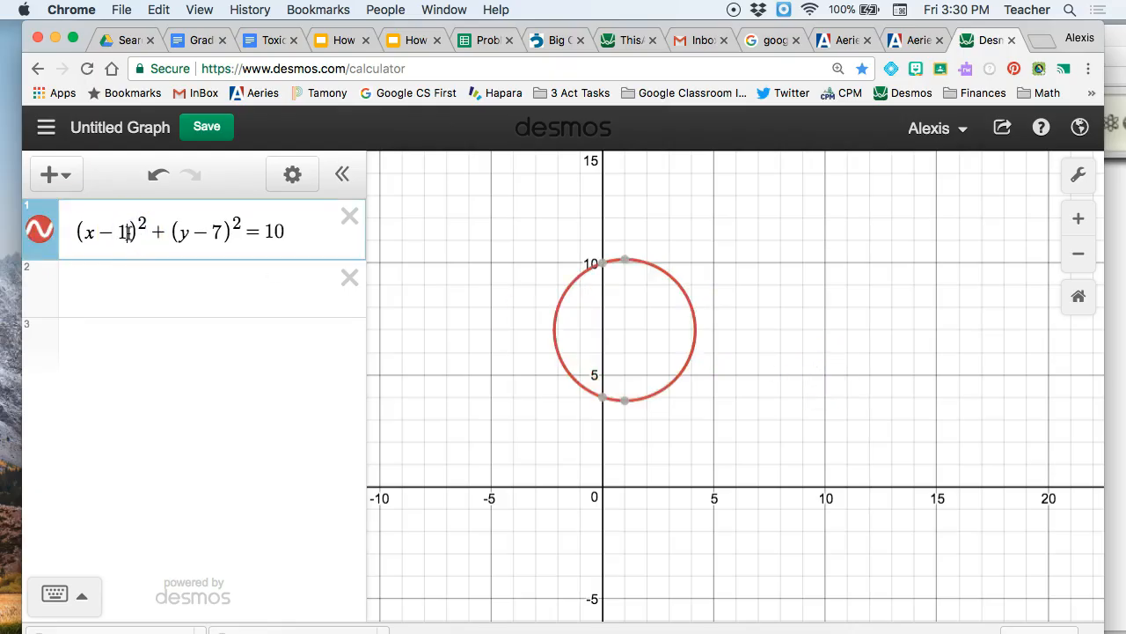
pyautogui.write('0')
pyautogui.click(234, 231)
pyautogui.press('BackSpace')
pyautogui.write('5')
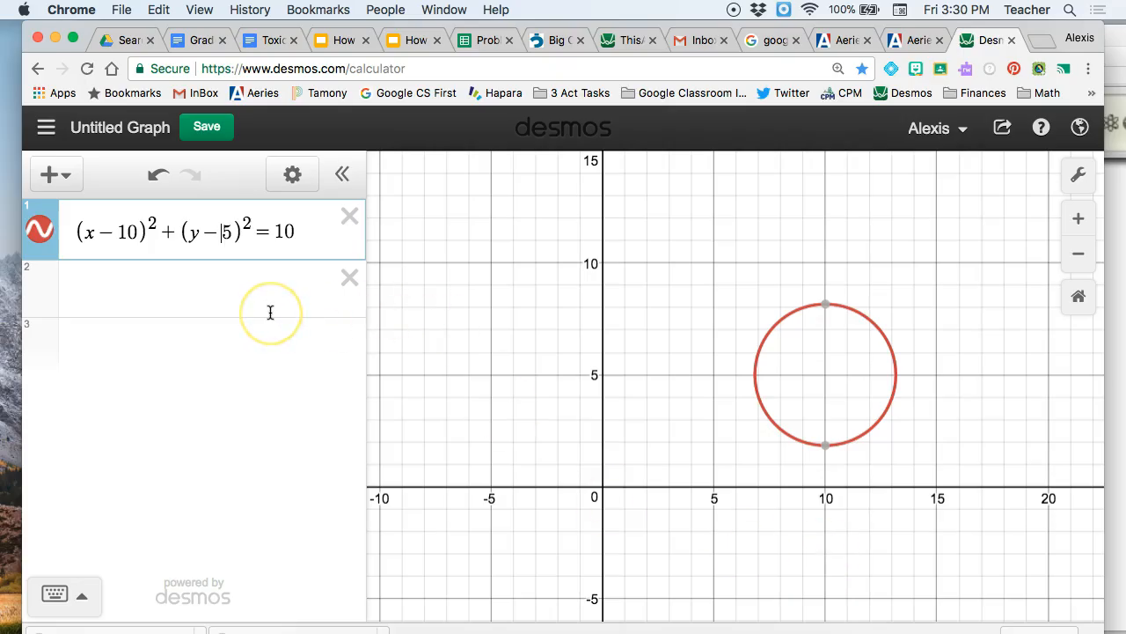
# Step: Change the circle equation's y-term to a plus sign with the constant 2, giving (y + 2)²
pyautogui.press('BackSpace')
pyautogui.write('+')
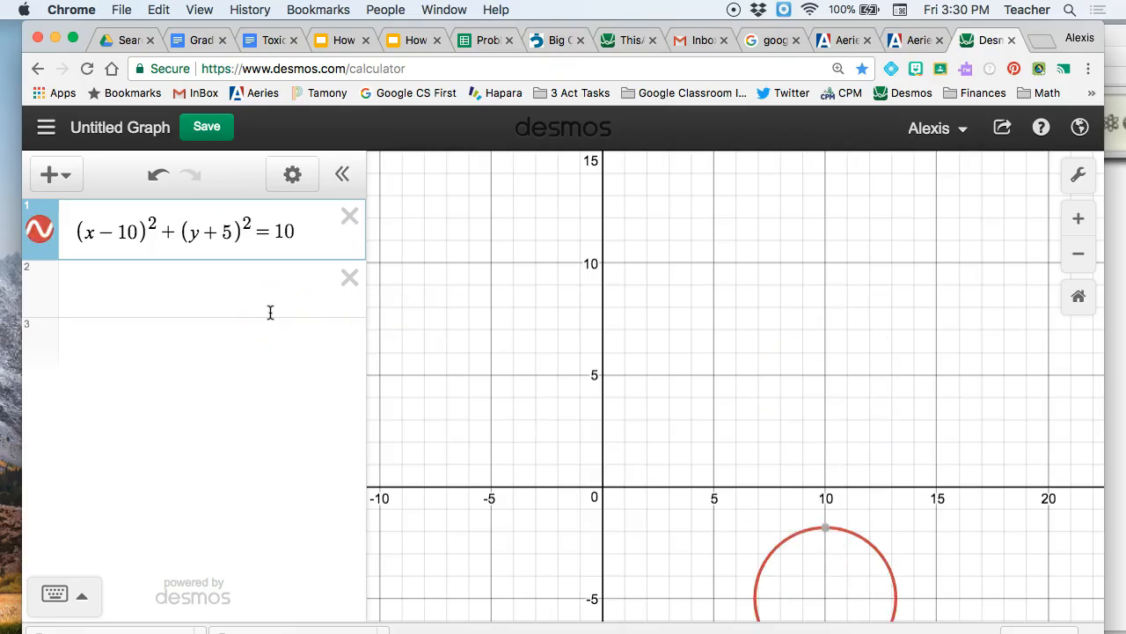
pyautogui.press('BackSpace')
pyautogui.write('2')
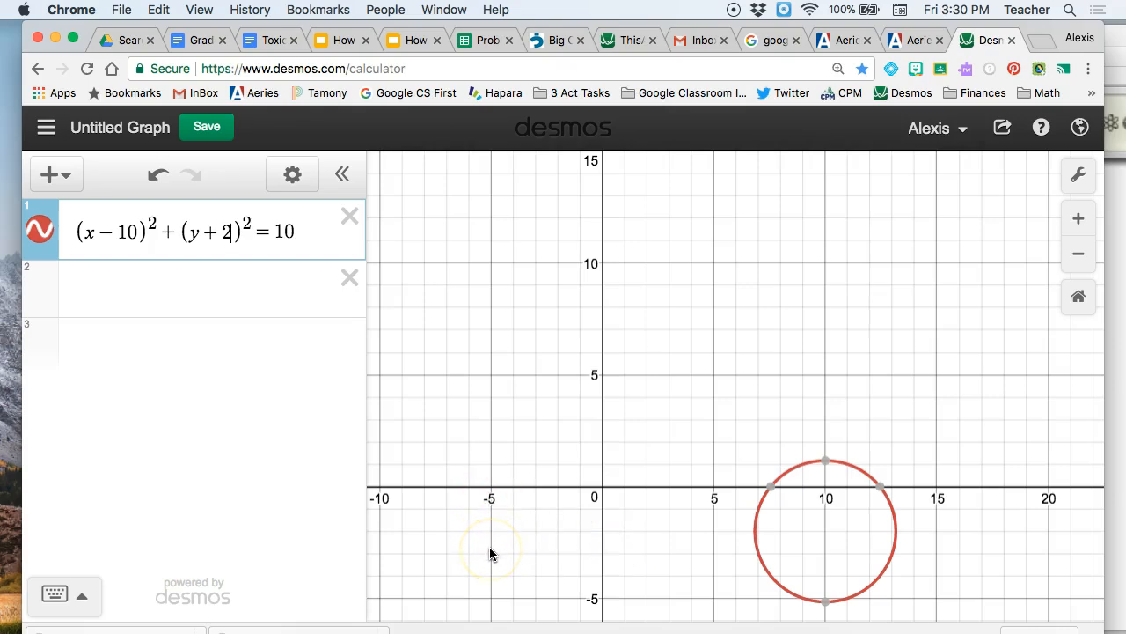
# Step: Change the circle equation's x-term to (x + 5)²
pyautogui.click(114, 231)
pyautogui.press('BackSpace')
pyautogui.write('+')
pyautogui.press('BackSpace')
pyautogui.press('BackSpace')
pyautogui.write('5')
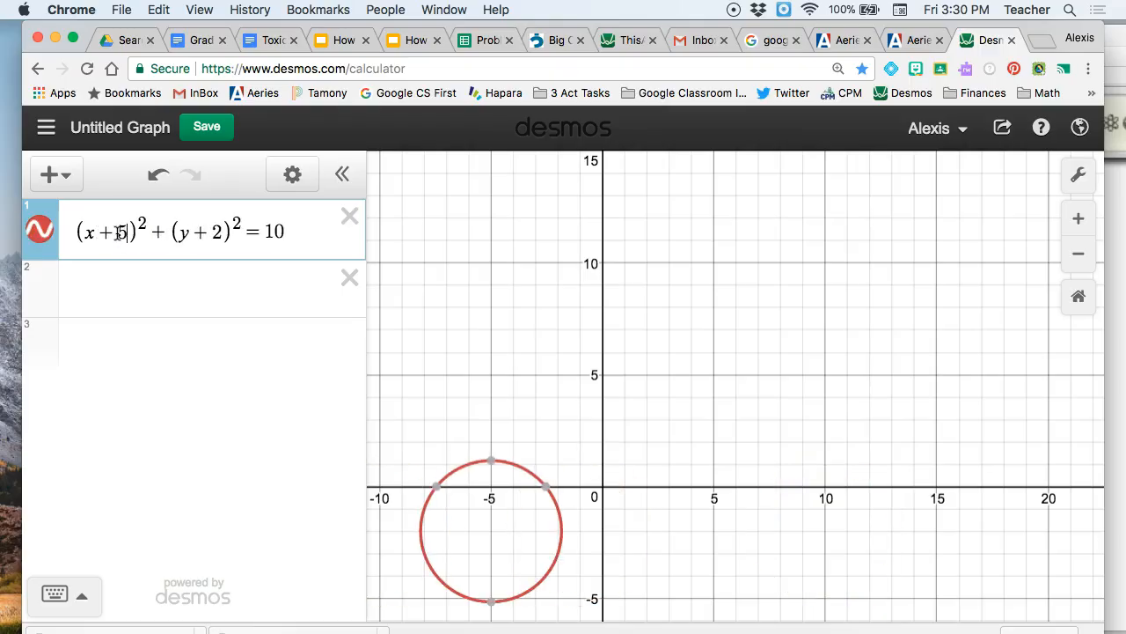
# Step: Add a second circle with the equation (x − 1)² + (y + 7)² = 16 below the first one
pyautogui.click(94, 295)
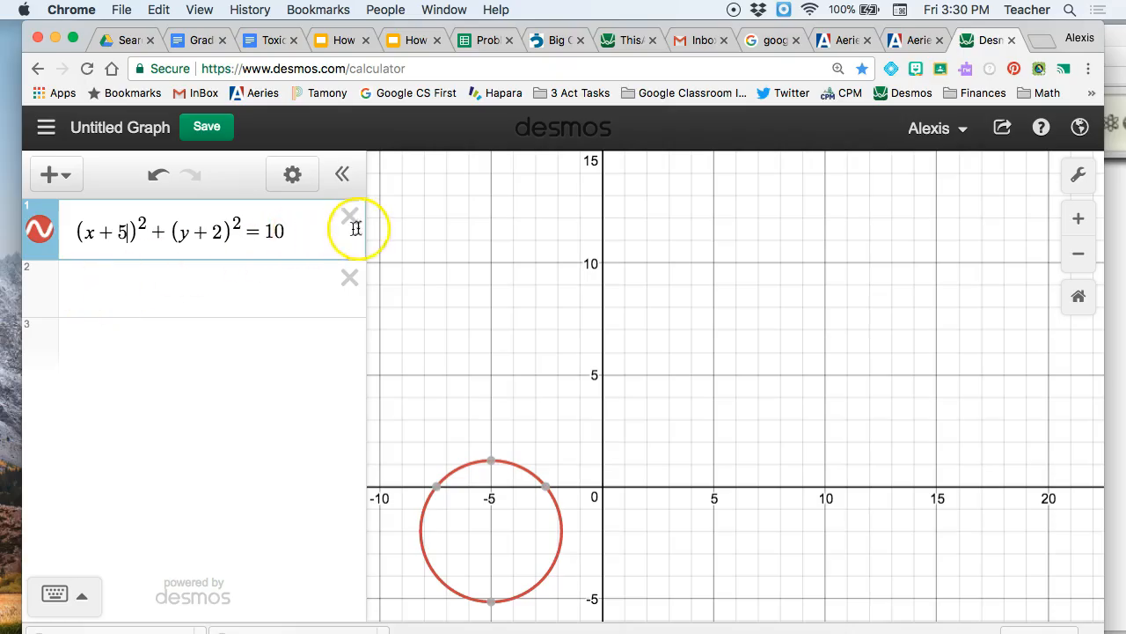
pyautogui.click(119, 297)
pyautogui.write('(x')
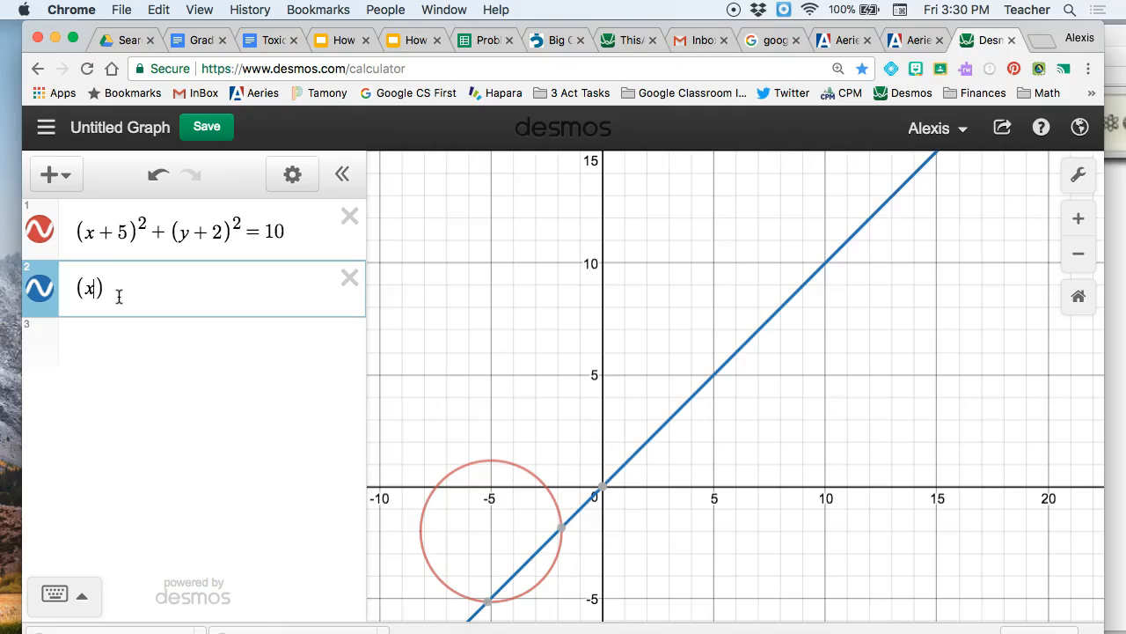
pyautogui.write('-1)')
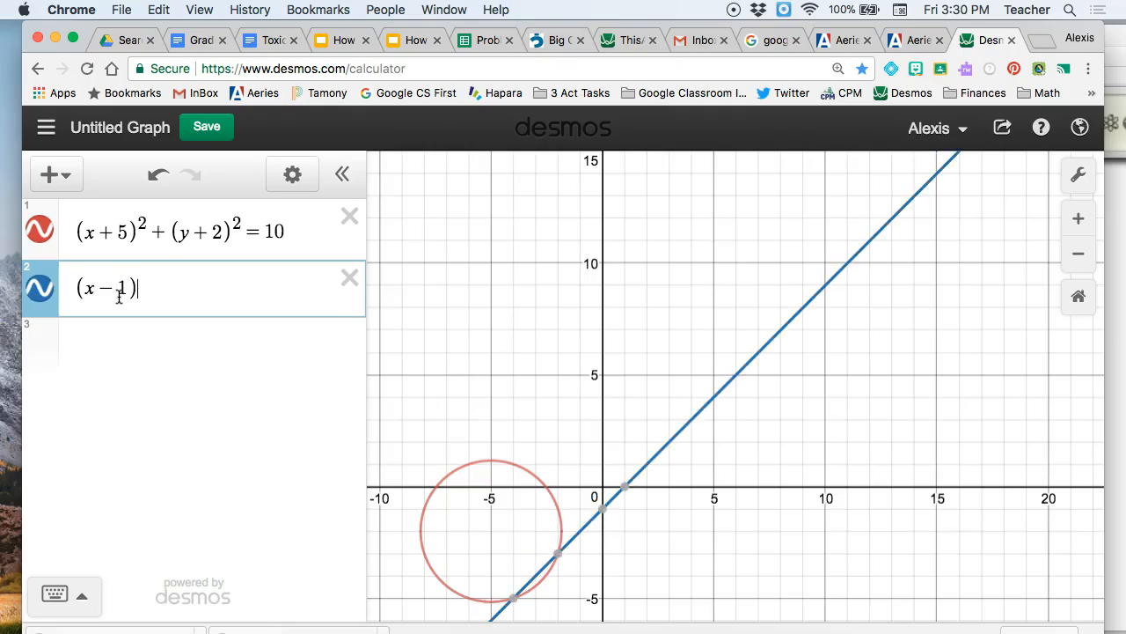
pyautogui.write('^2')
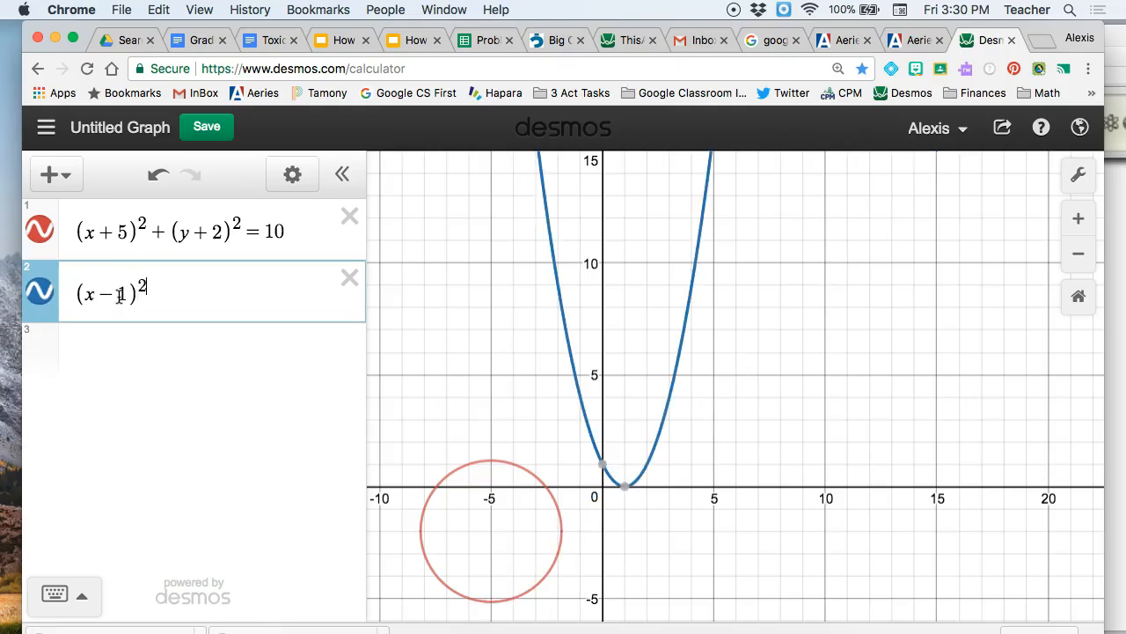
pyautogui.write('+(y+7)^2=')
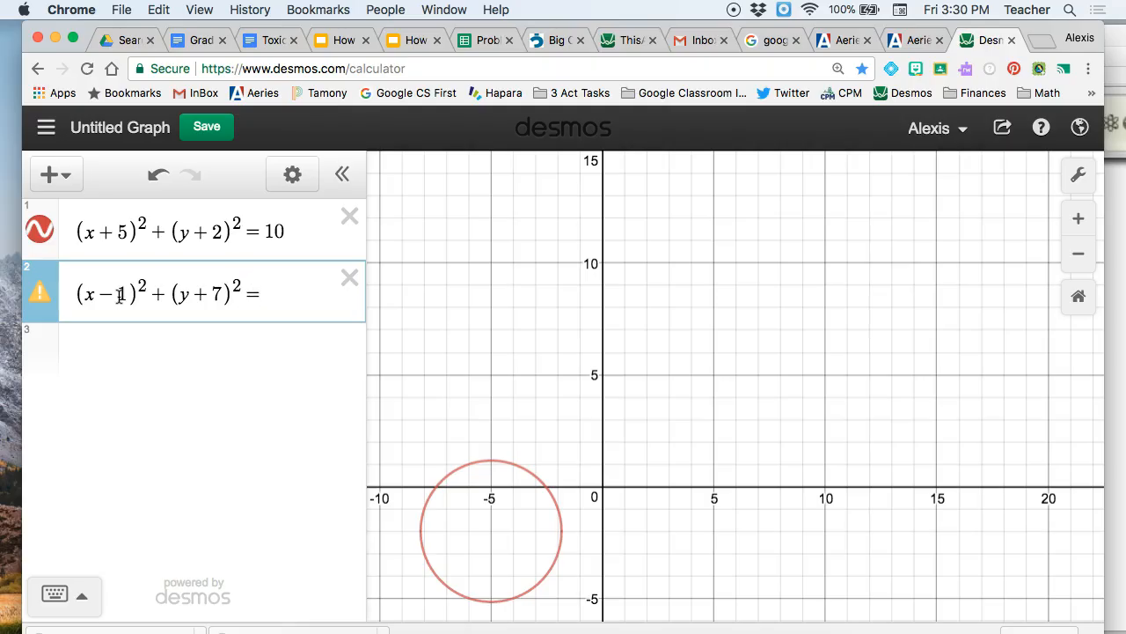
pyautogui.write('16')
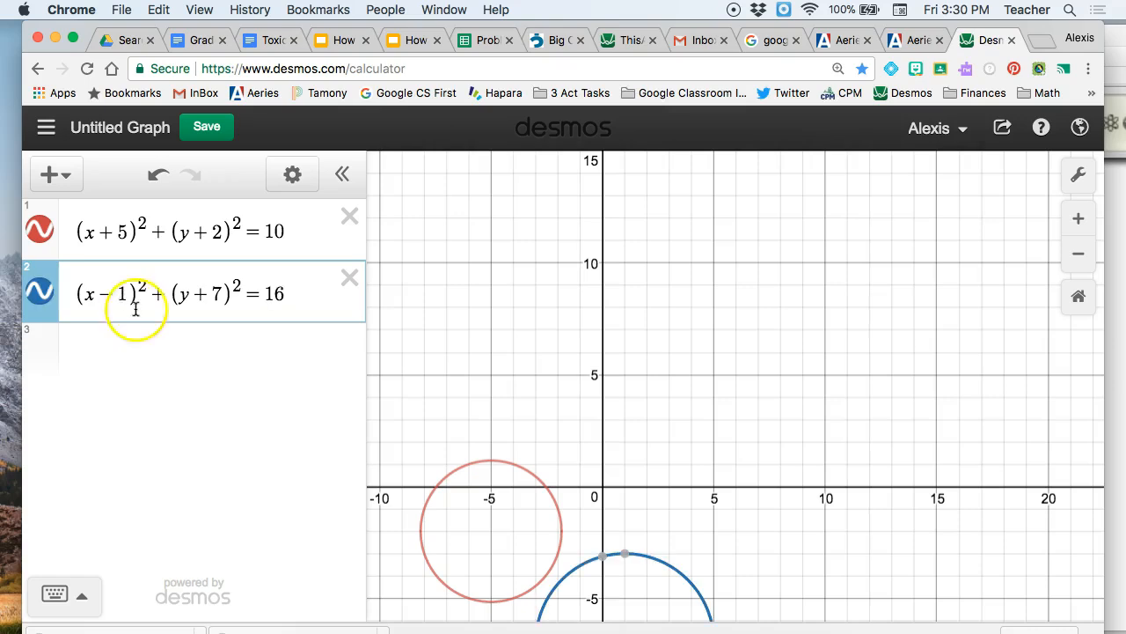
# Step: Change the sign in the second circle's y-term to minus, making it (y − 7)²
pyautogui.click(210, 294)
pyautogui.press('BackSpace')
pyautogui.write('-')
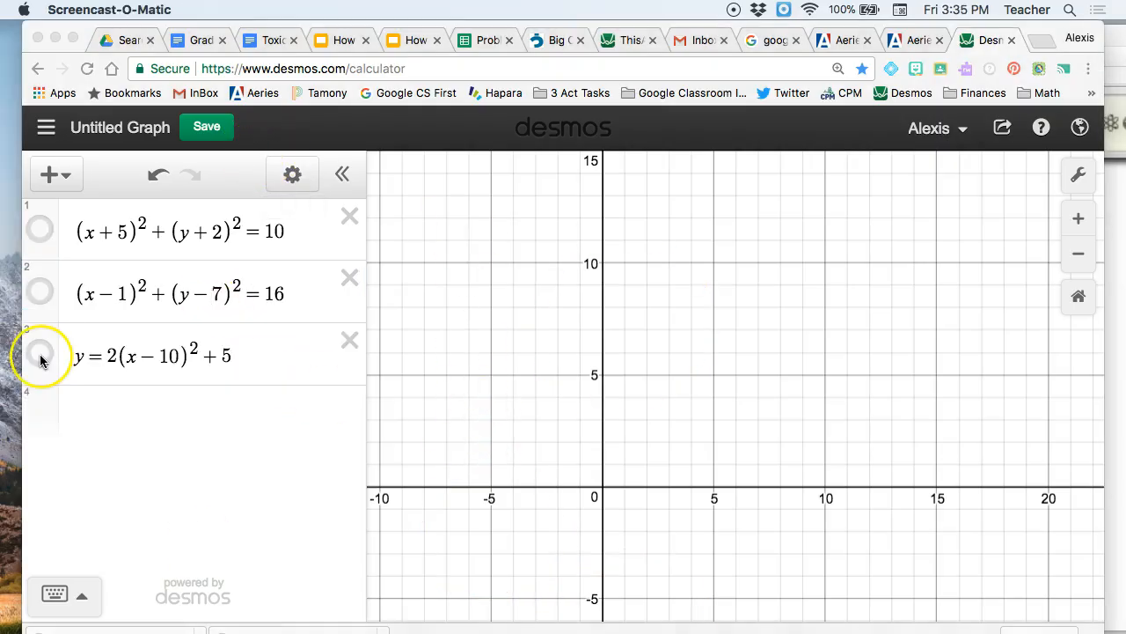
# Step: Show the graph of the parabola y = 2(x − 10)² + 5 and try a negative sign on its leading coefficient
pyautogui.click(40, 354)
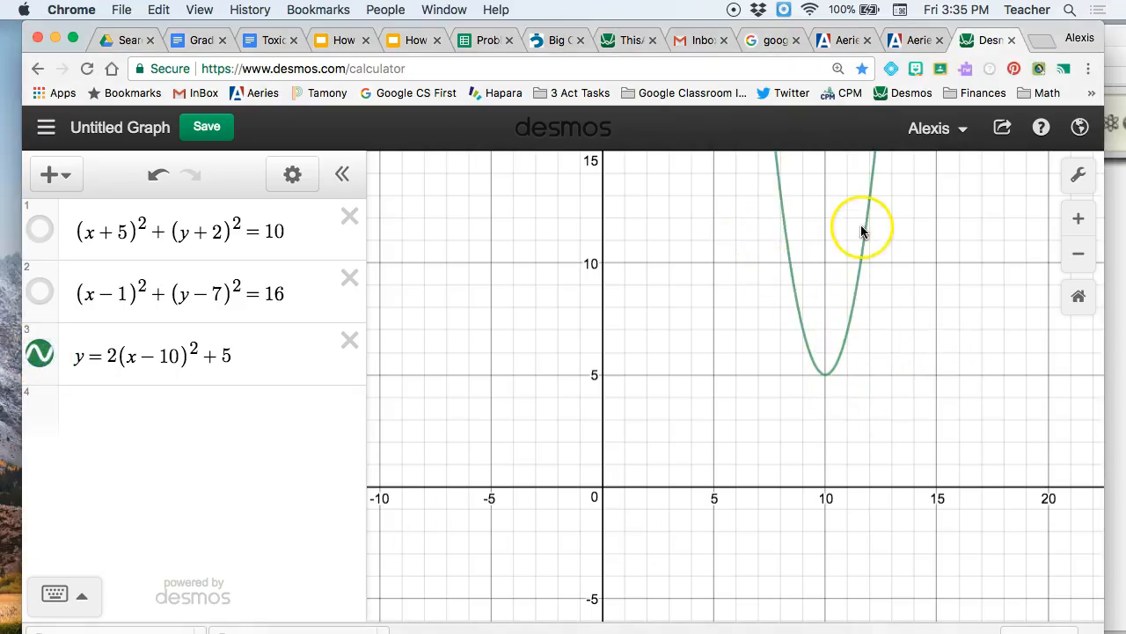
pyautogui.click(113, 356)
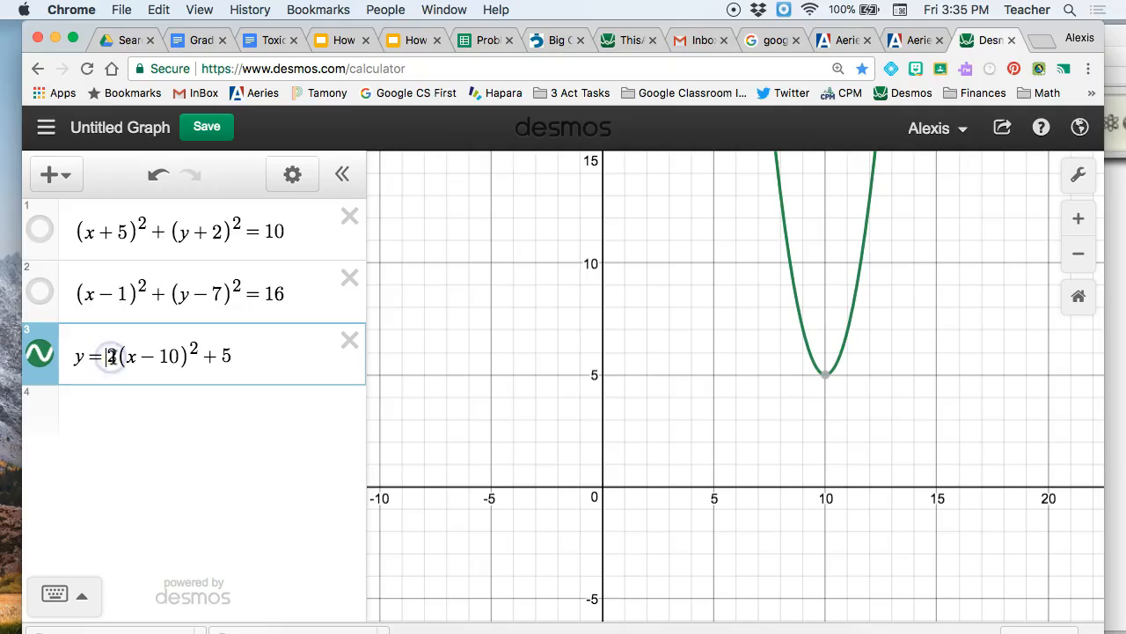
pyautogui.write('-')
pyautogui.press('BackSpace')
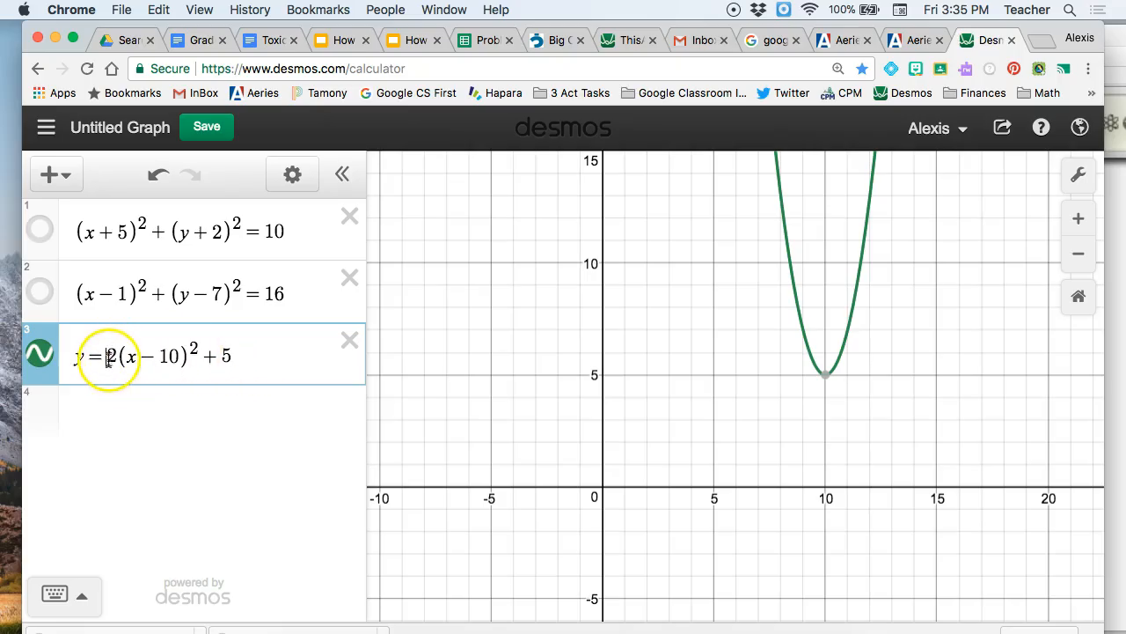
pyautogui.click(121, 356)
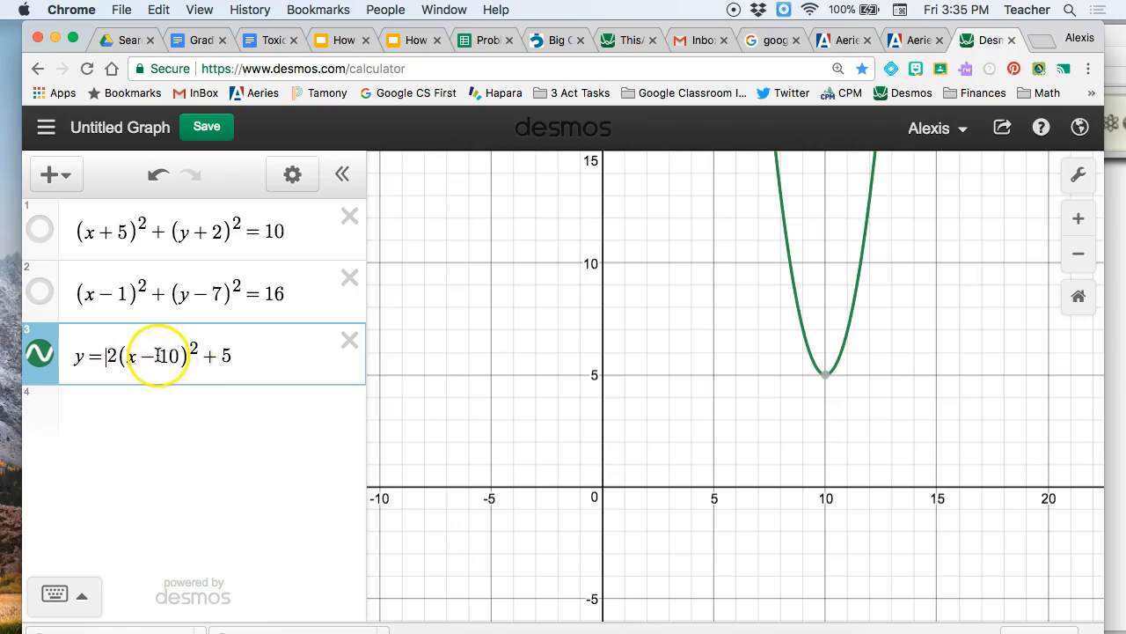
# Step: Label the parabola's vertex with its coordinates and change the equation's constant term to −2
pyautogui.moveTo(826, 380)
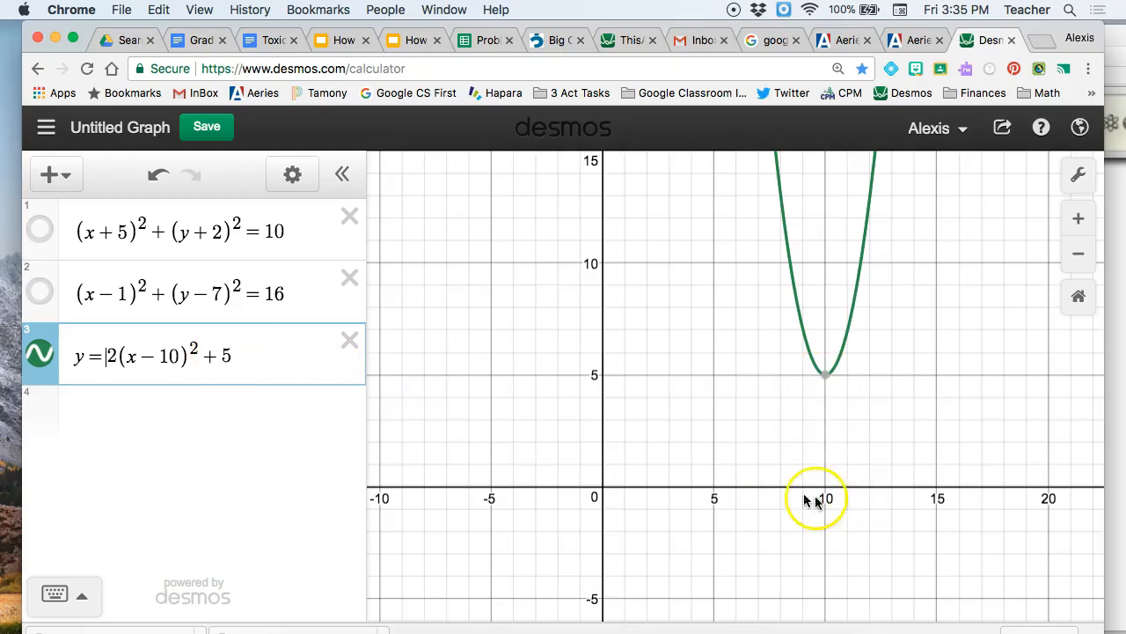
pyautogui.click(826, 378)
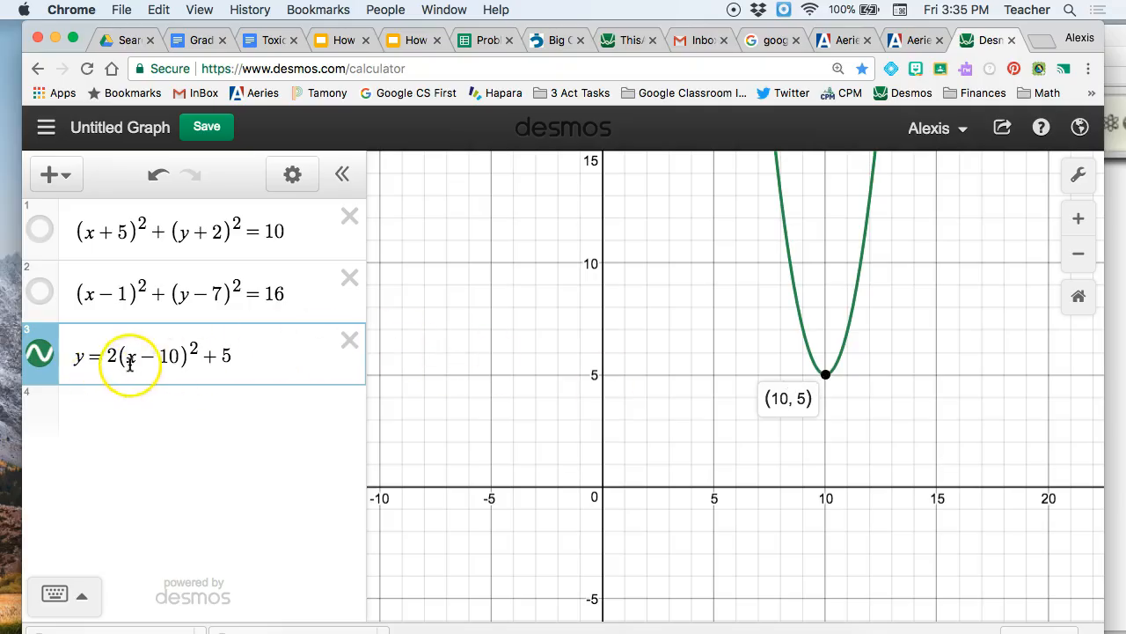
pyautogui.click(218, 357)
pyautogui.press('BackSpace')
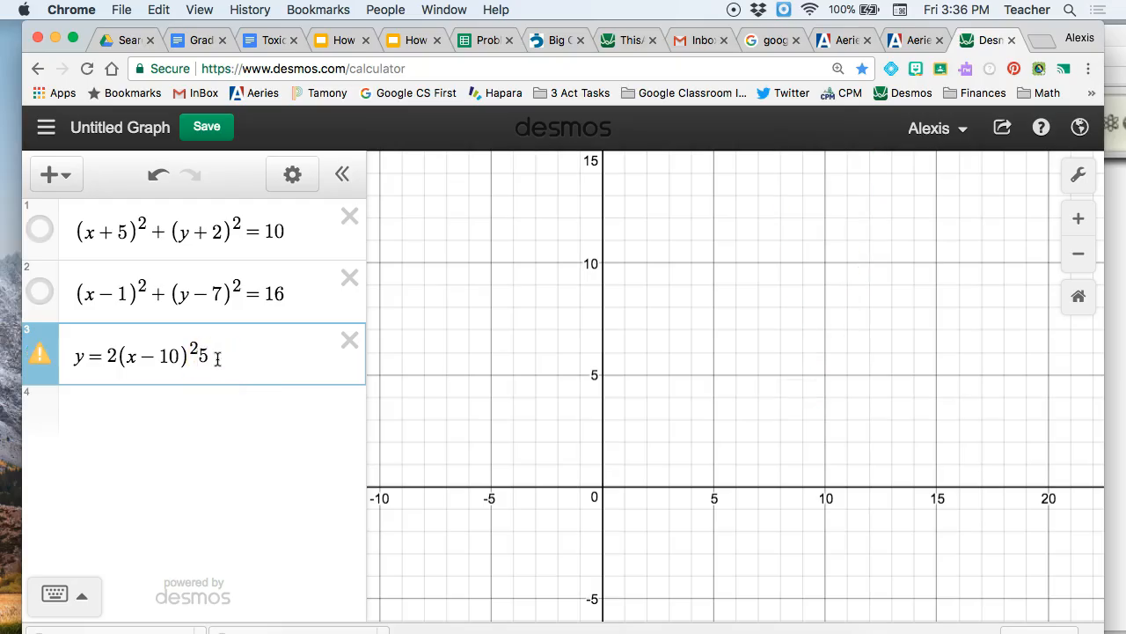
pyautogui.press('BackSpace')
pyautogui.write('-2')
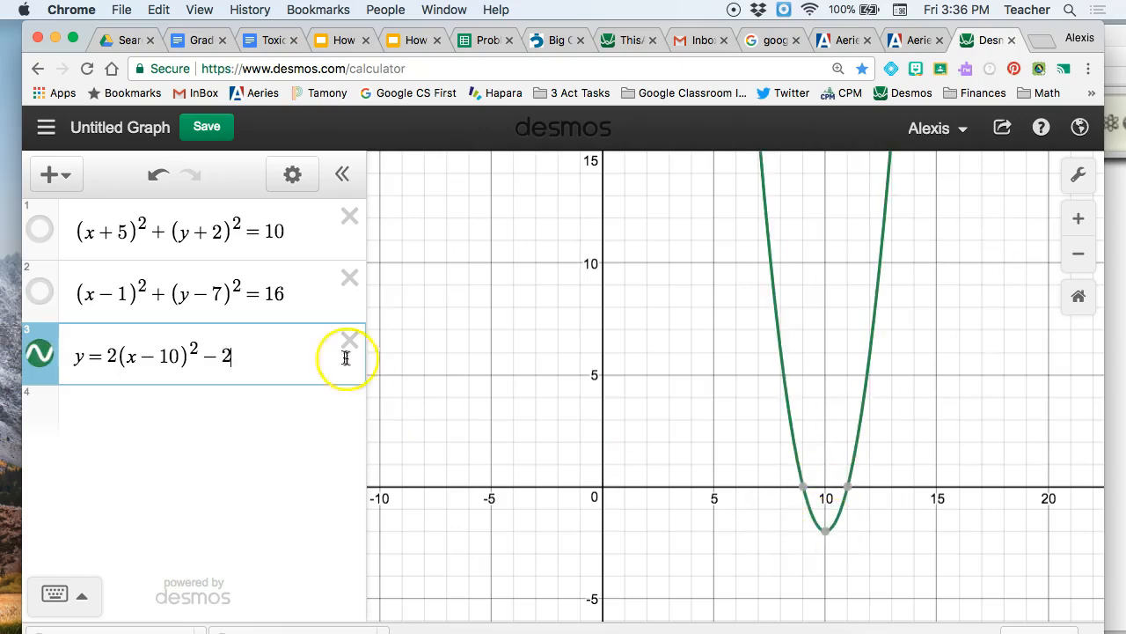
# Step: Set the constant term at the end of the parabola equation to +3
pyautogui.press('BackSpace')
pyautogui.press('BackSpace')
pyautogui.write('+3')
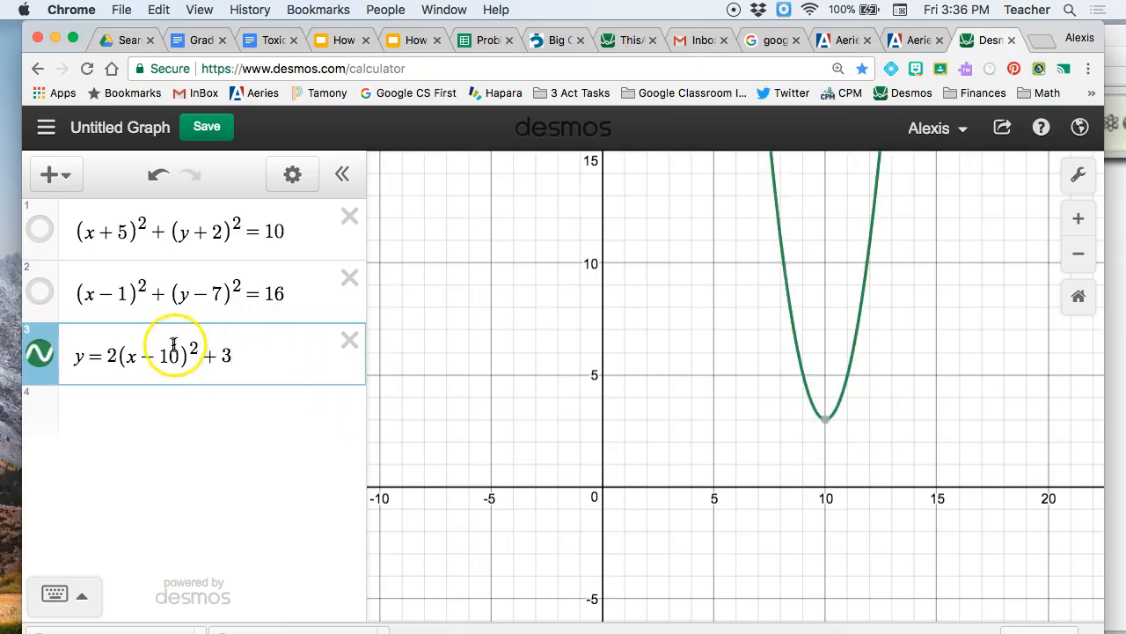
# Step: Change the number subtracted from x in the parabola equation to 5, 6, 7 and finally 8
pyautogui.moveTo(828, 422)
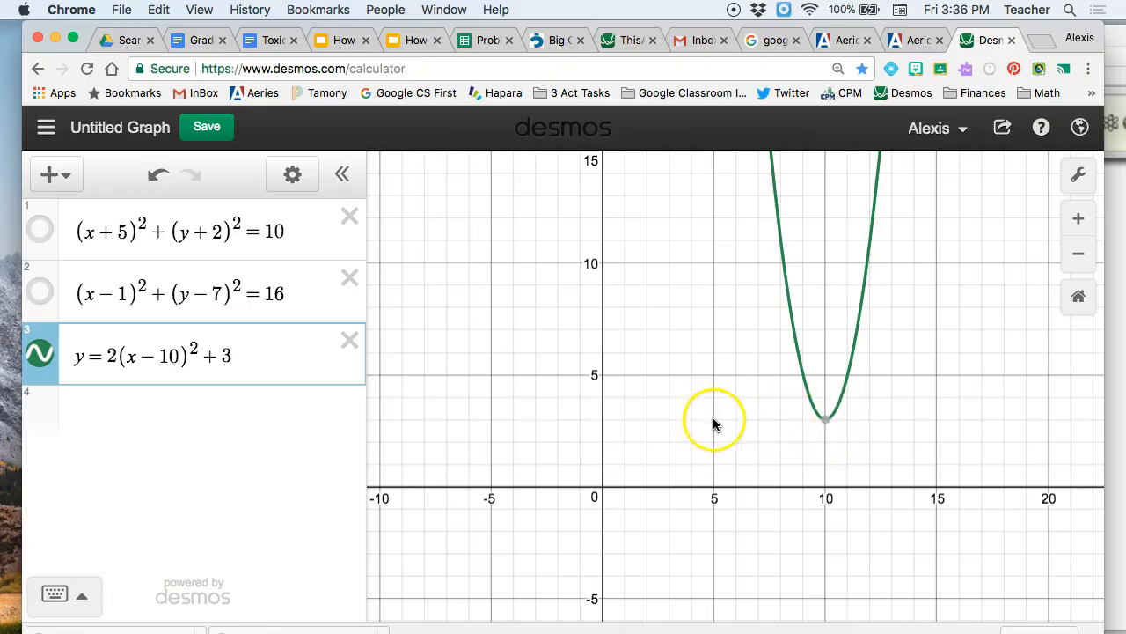
pyautogui.click(185, 363)
pyautogui.press('BackSpace')
pyautogui.press('BackSpace')
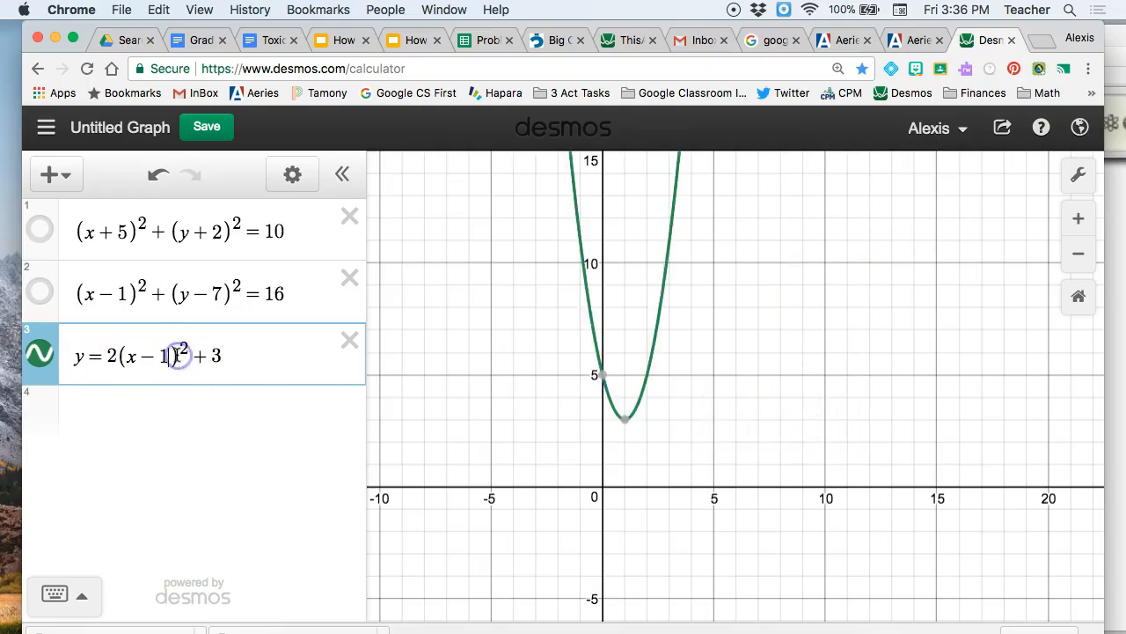
pyautogui.write('5')
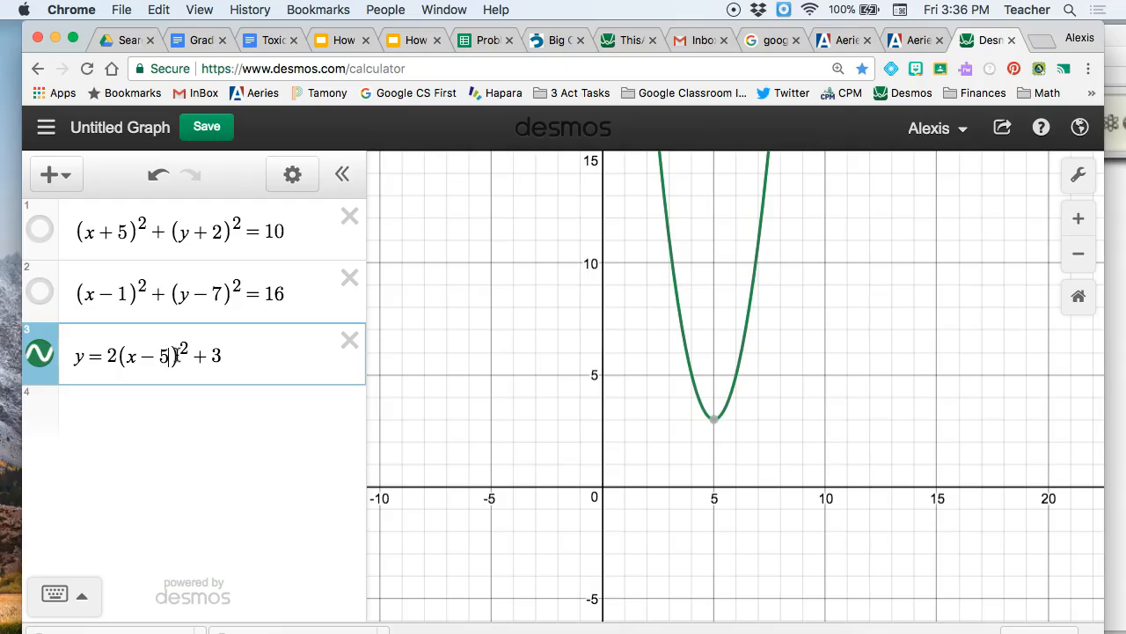
pyautogui.press('BackSpace')
pyautogui.write('6')
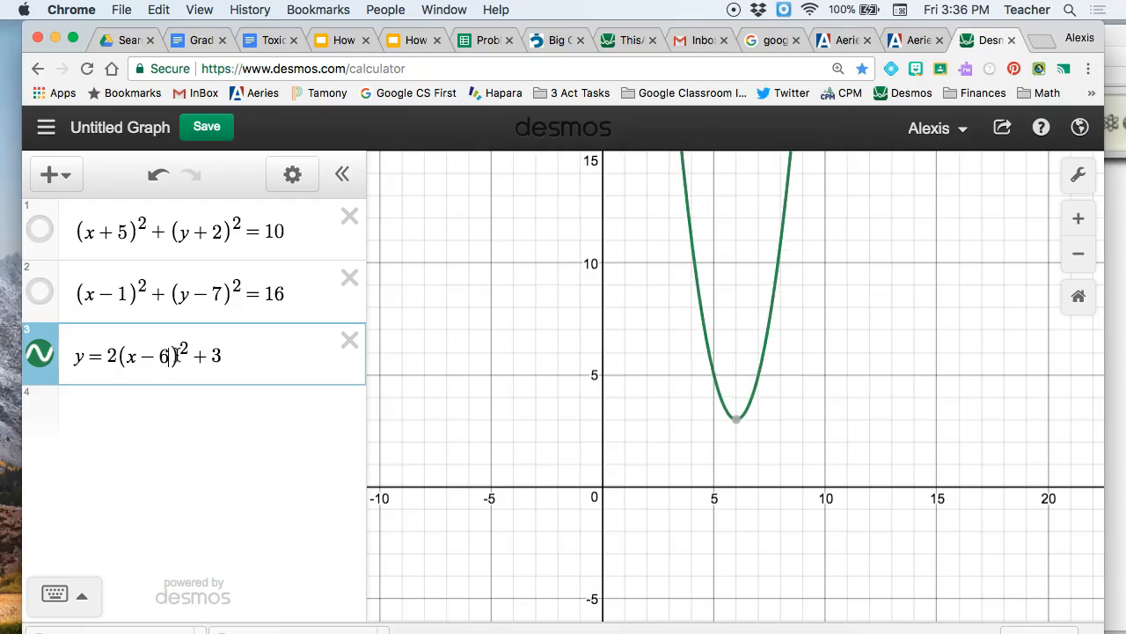
pyautogui.press('BackSpace')
pyautogui.write('7')
pyautogui.press('BackSpace')
pyautogui.write('8')
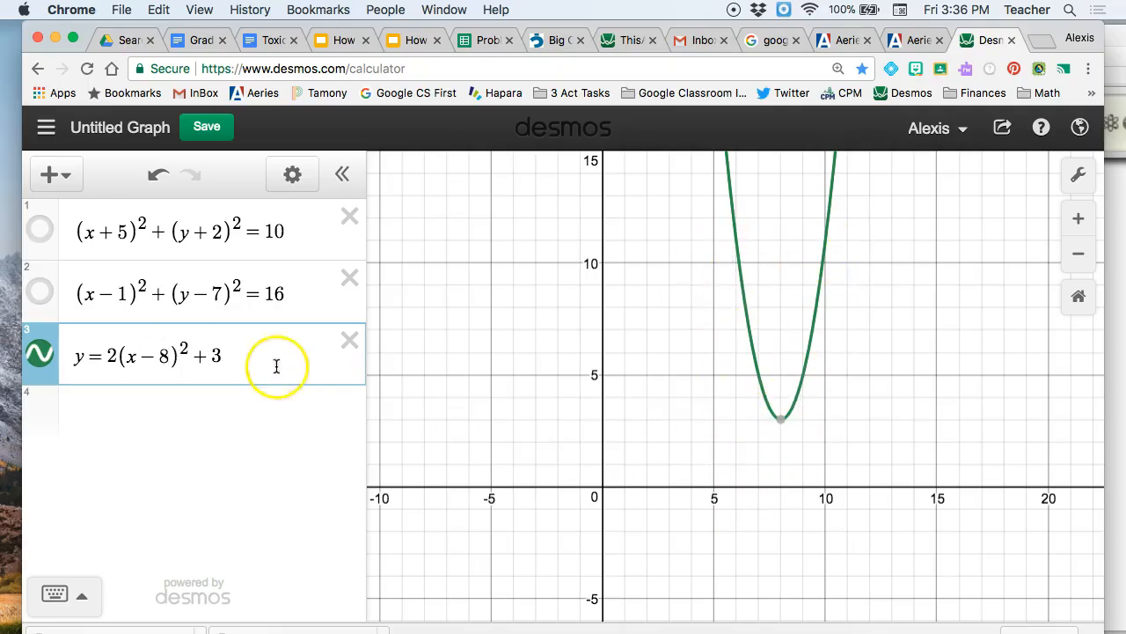
# Step: Try a negative sign in front of the parabola's leading coefficient and remove it again
pyautogui.click(108, 356)
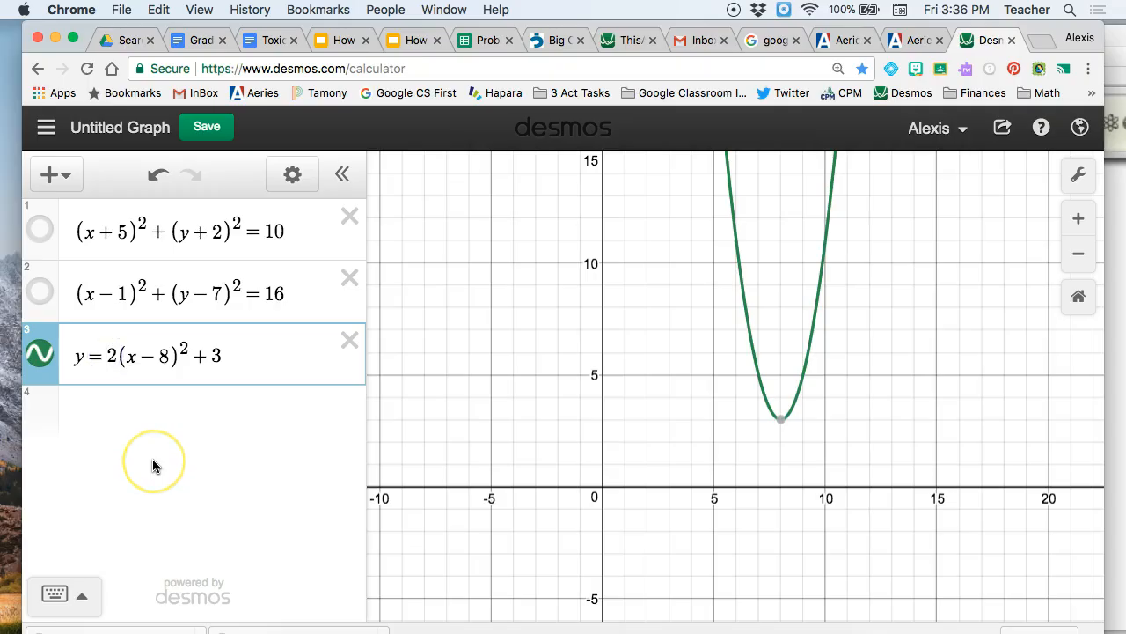
pyautogui.write('-')
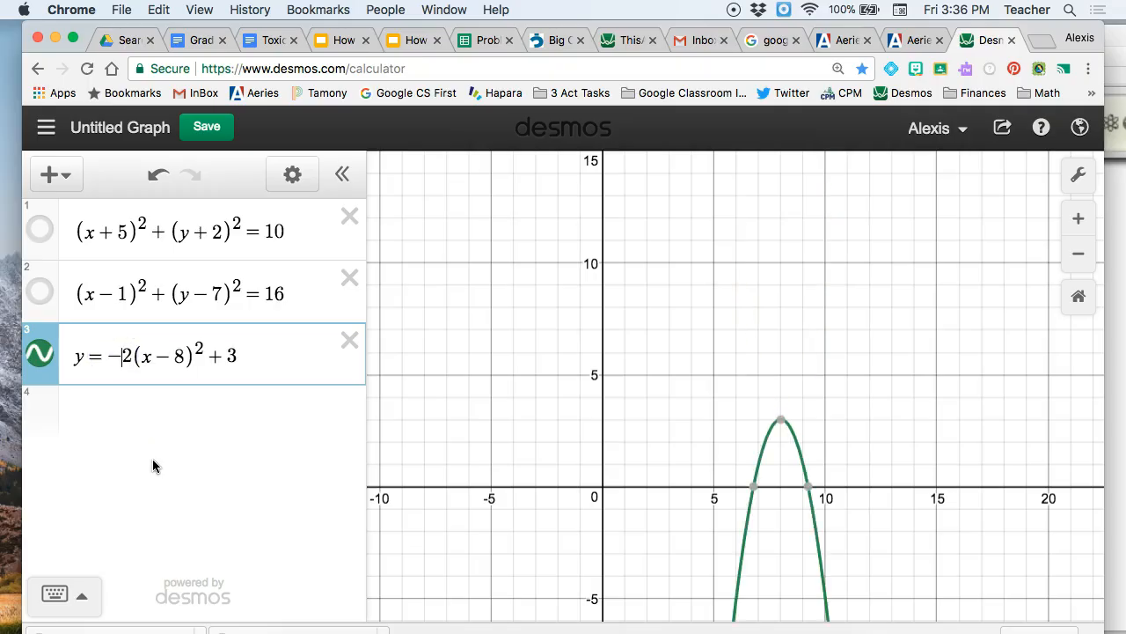
pyautogui.press('BackSpace')
pyautogui.click(772, 351)
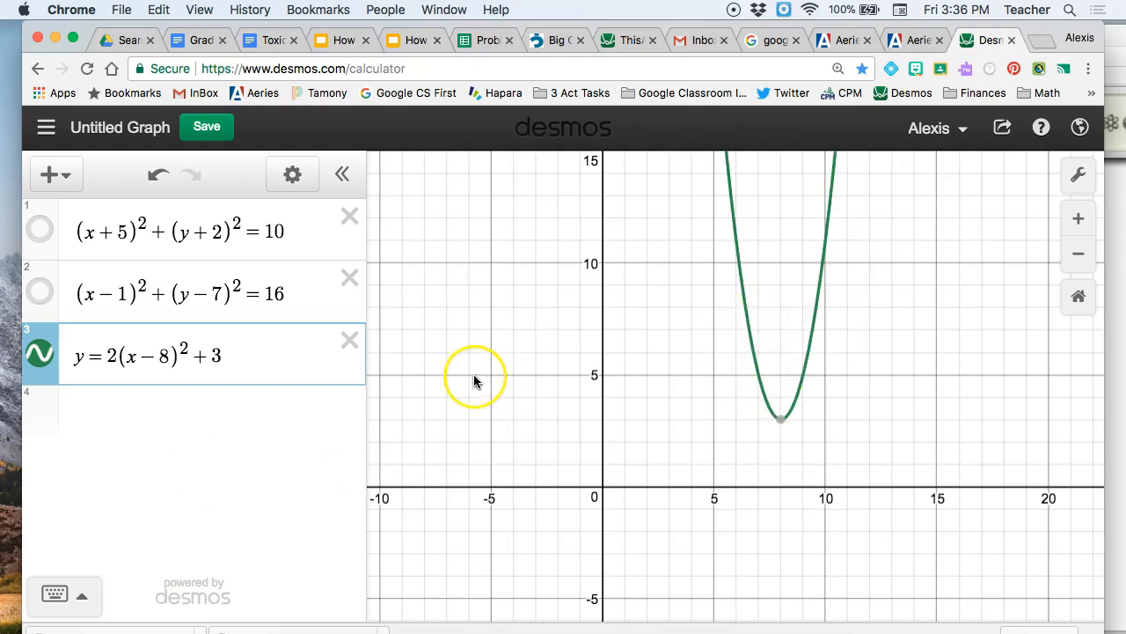
pyautogui.write('-')
pyautogui.press('BackSpace')
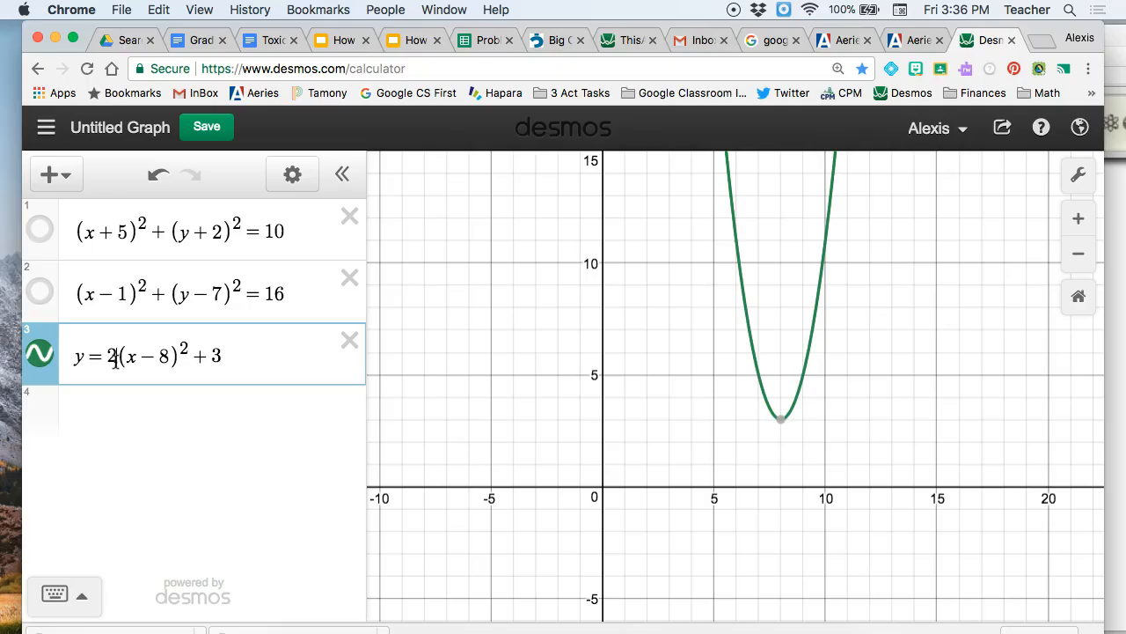
# Step: Try 5, 10 and 100 as the parabola's leading coefficient, ending with a coefficient of 1
pyautogui.press('BackSpace')
pyautogui.write('5')
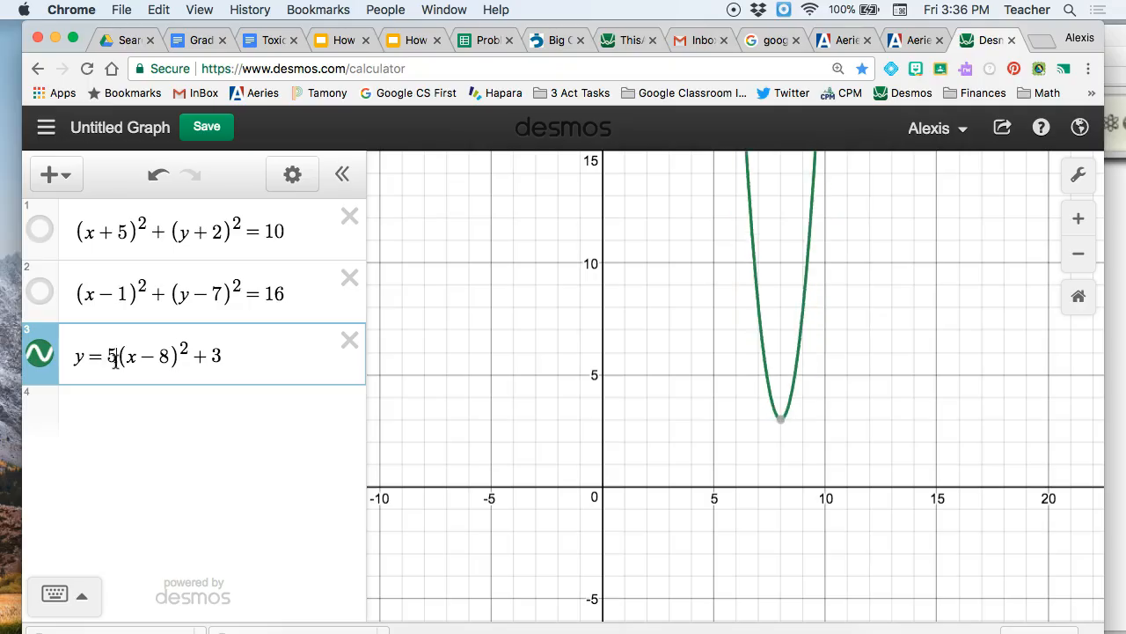
pyautogui.press('BackSpace')
pyautogui.write('10')
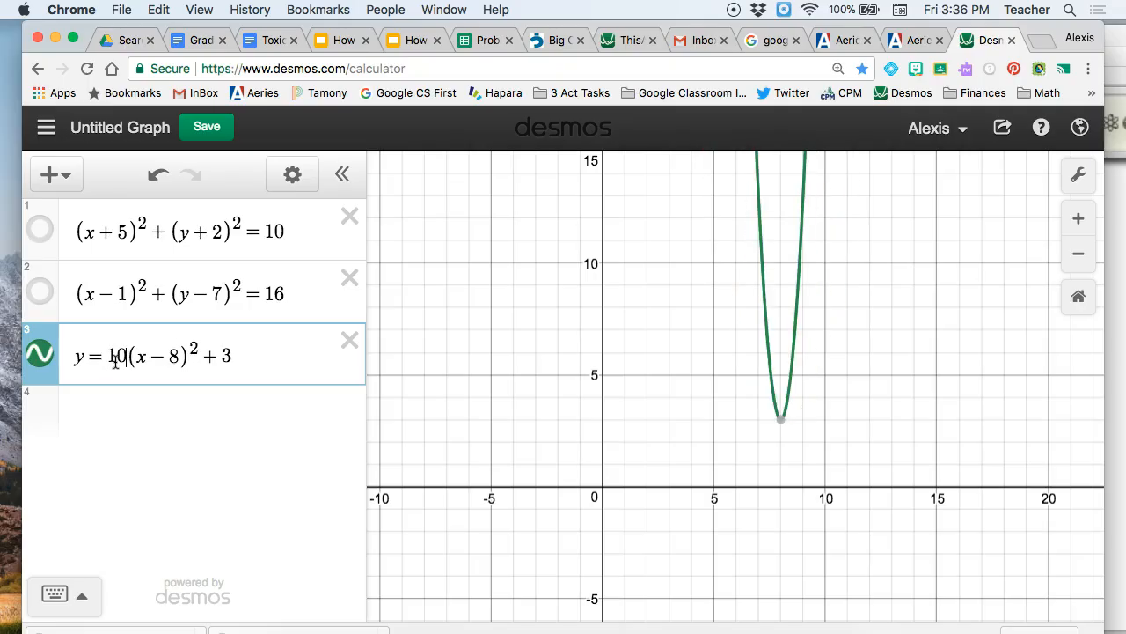
pyautogui.write('0')
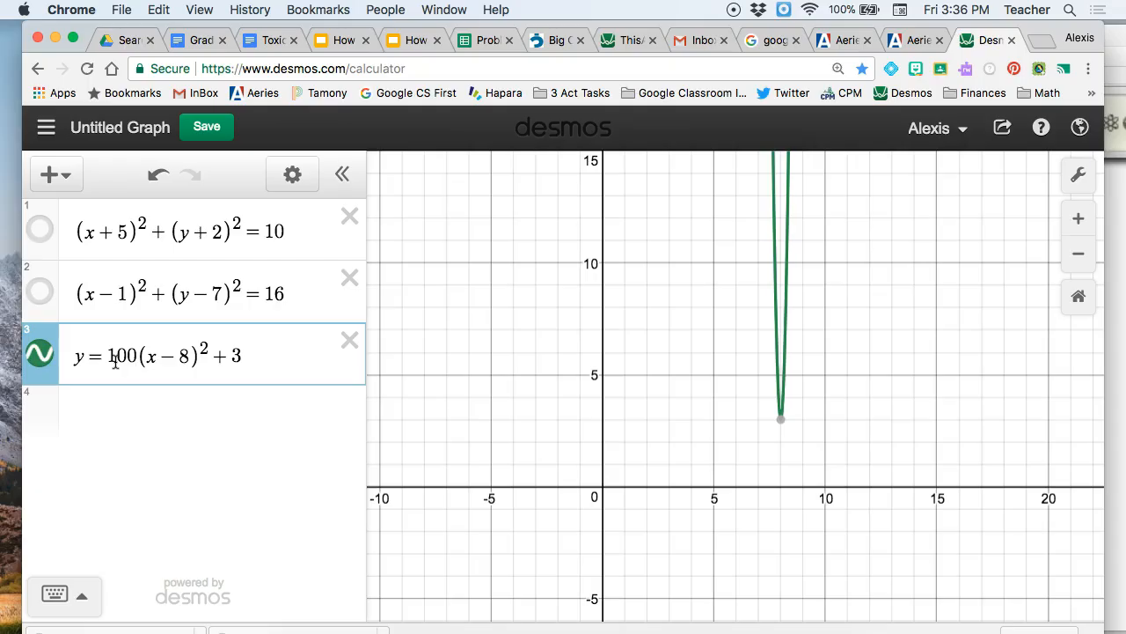
pyautogui.press('BackSpace')
pyautogui.press('BackSpace')
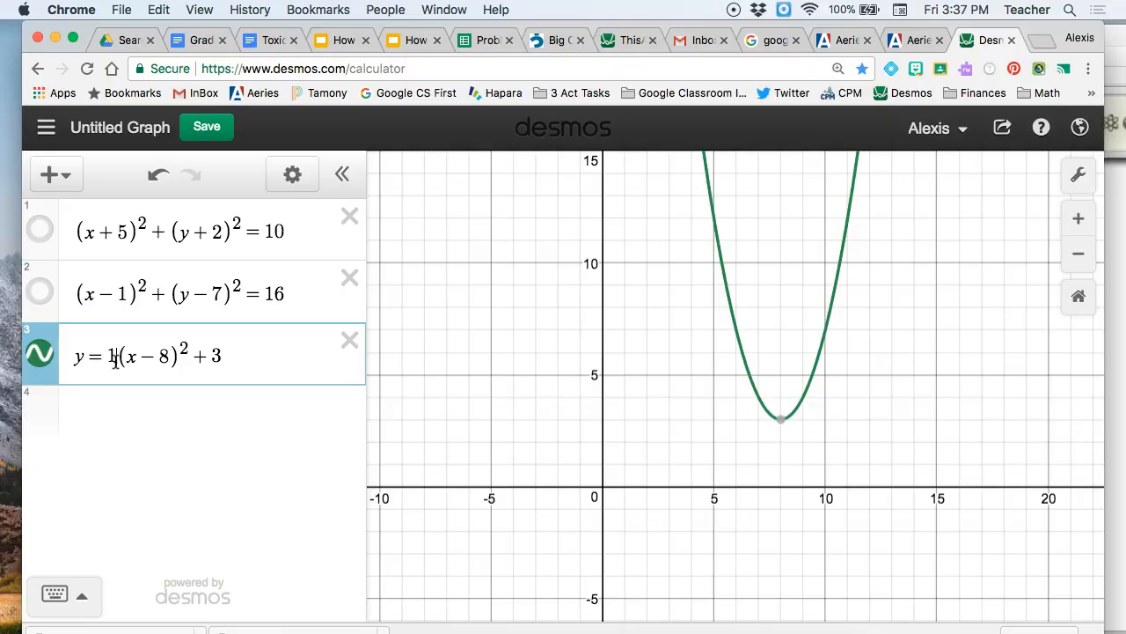
# Step: Reduce the parabola's leading coefficient to decimals, trying .1 and .01 and ending at .05
pyautogui.write('.')
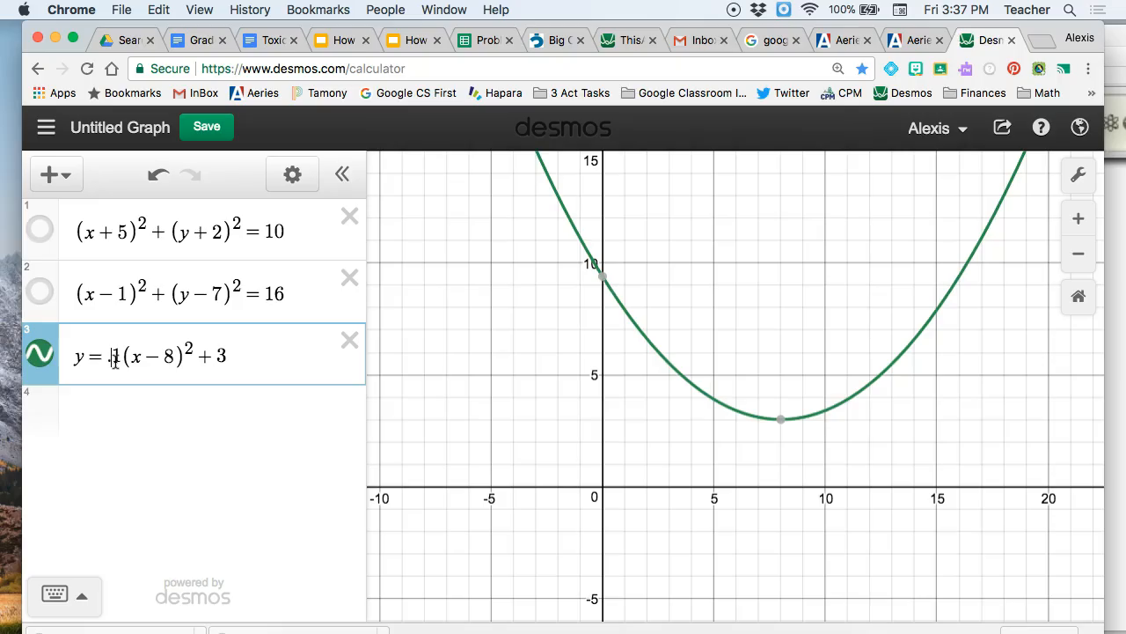
pyautogui.write('0')
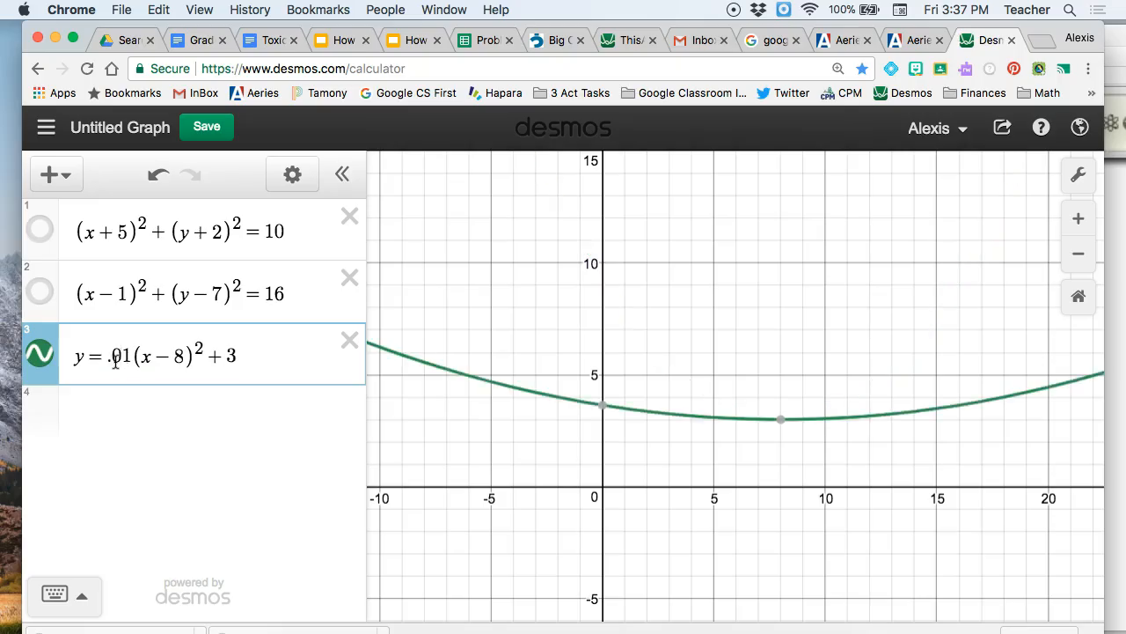
pyautogui.press('BackSpace')
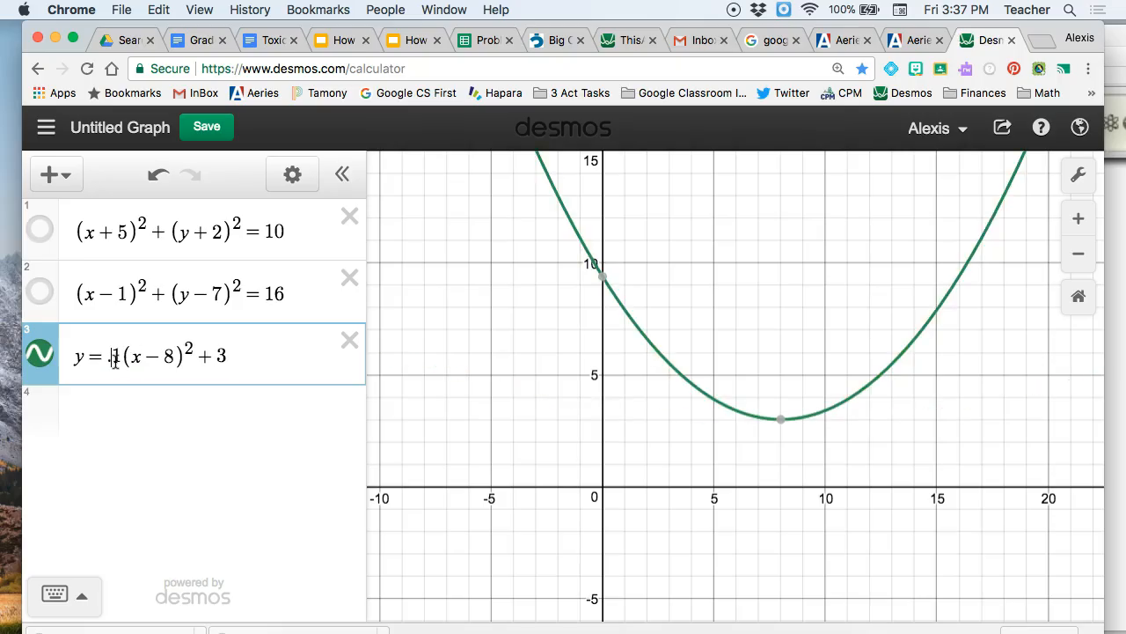
pyautogui.write('0')
pyautogui.press('Right')
pyautogui.press('BackSpace')
pyautogui.write('5')
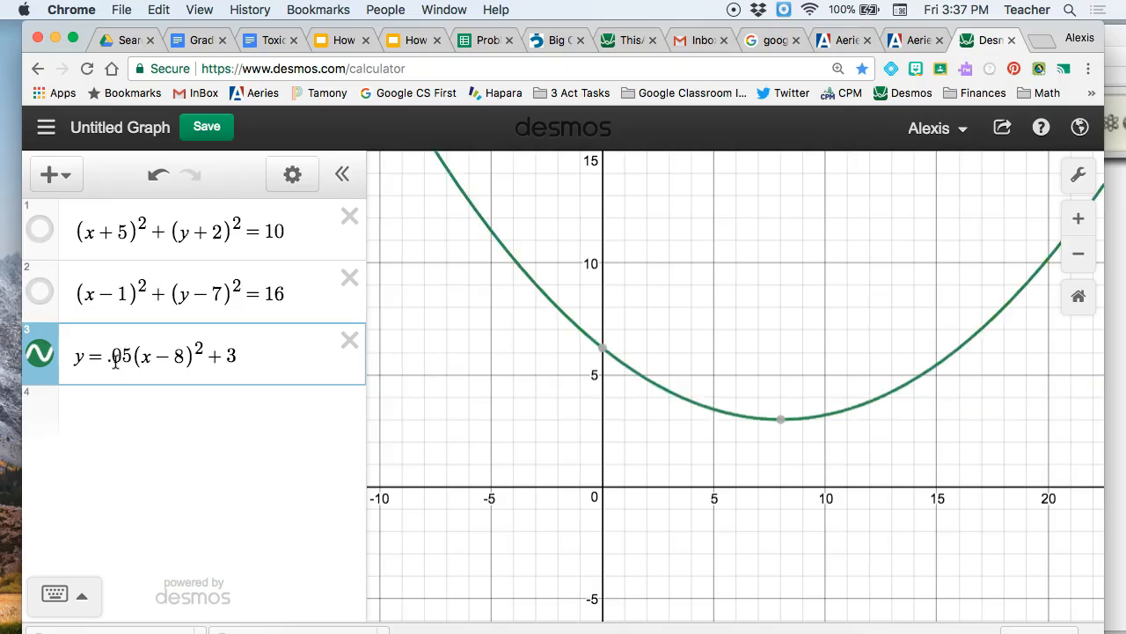
# Step: Make the parabola's leading coefficient negative, so it reads −.05
pyautogui.press('Left')
pyautogui.press('Left')
pyautogui.press('Left')
pyautogui.write('-')
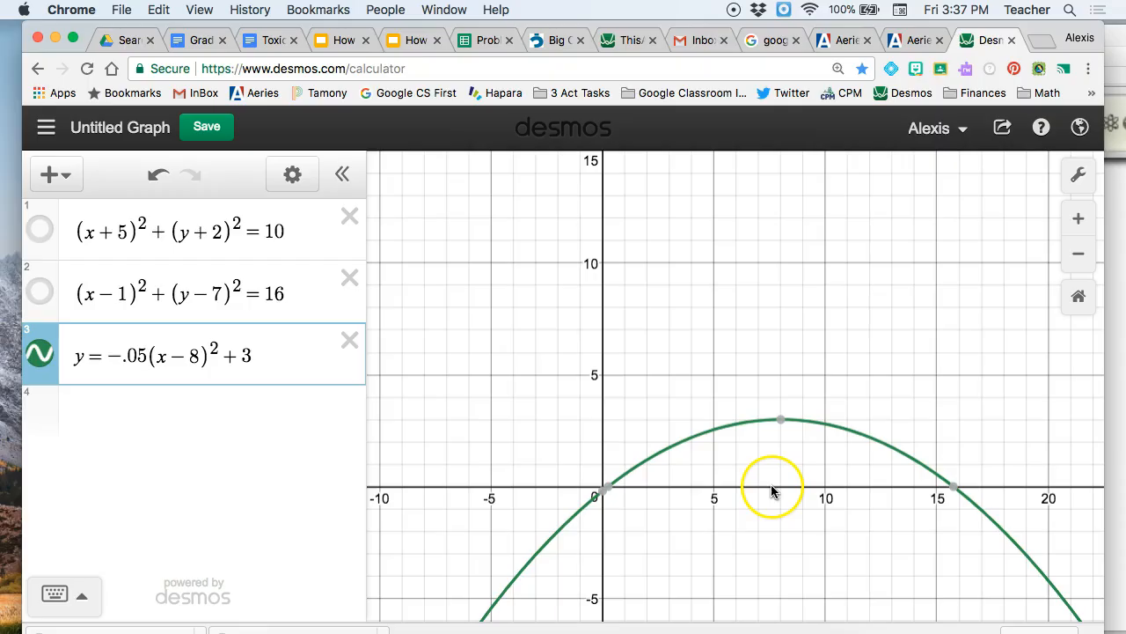
# Step: Change the number subtracted from x in the parabola equation to 5 and show the vertex's coordinates
pyautogui.click(195, 358)
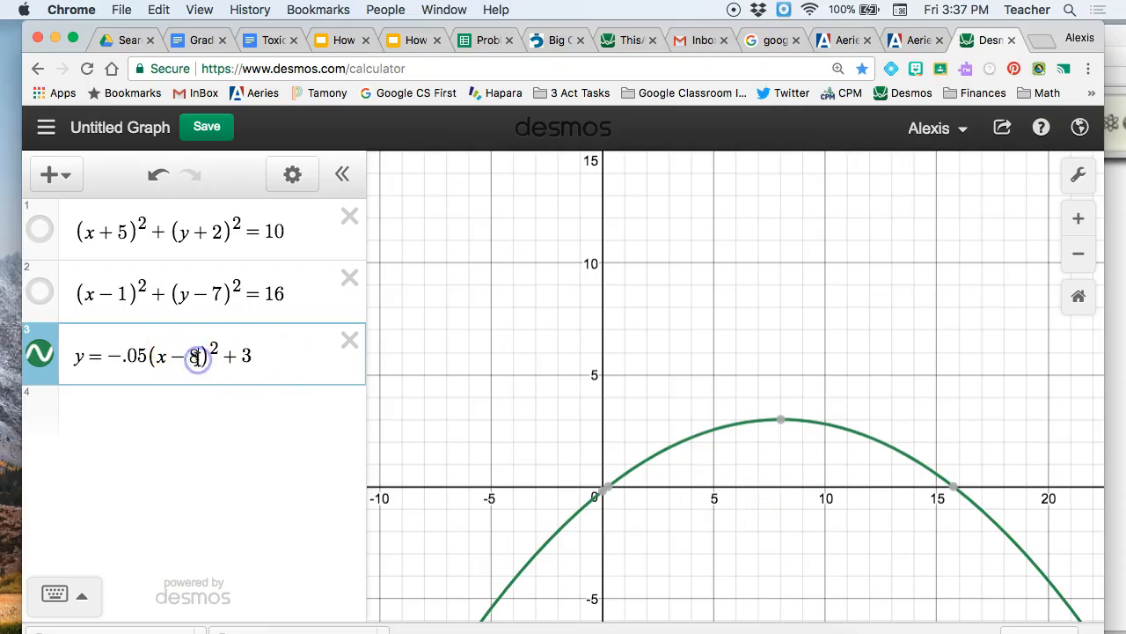
pyautogui.press('BackSpace')
pyautogui.write('5')
pyautogui.click(719, 420)
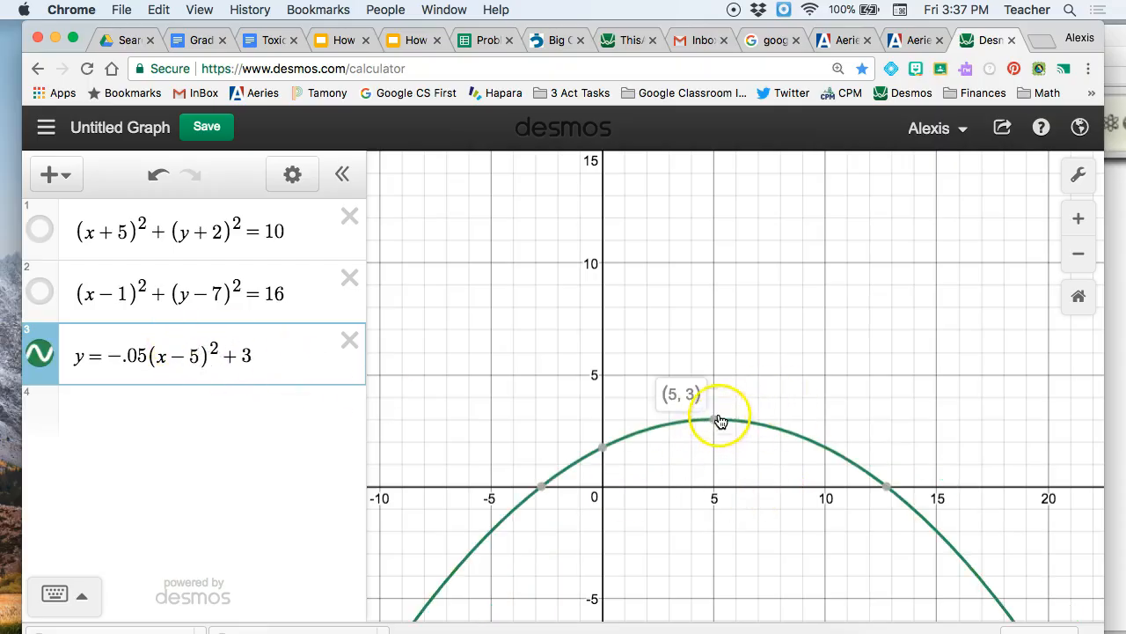
# Step: Set the constant term at the end of the parabola equation to +10
pyautogui.click(252, 358)
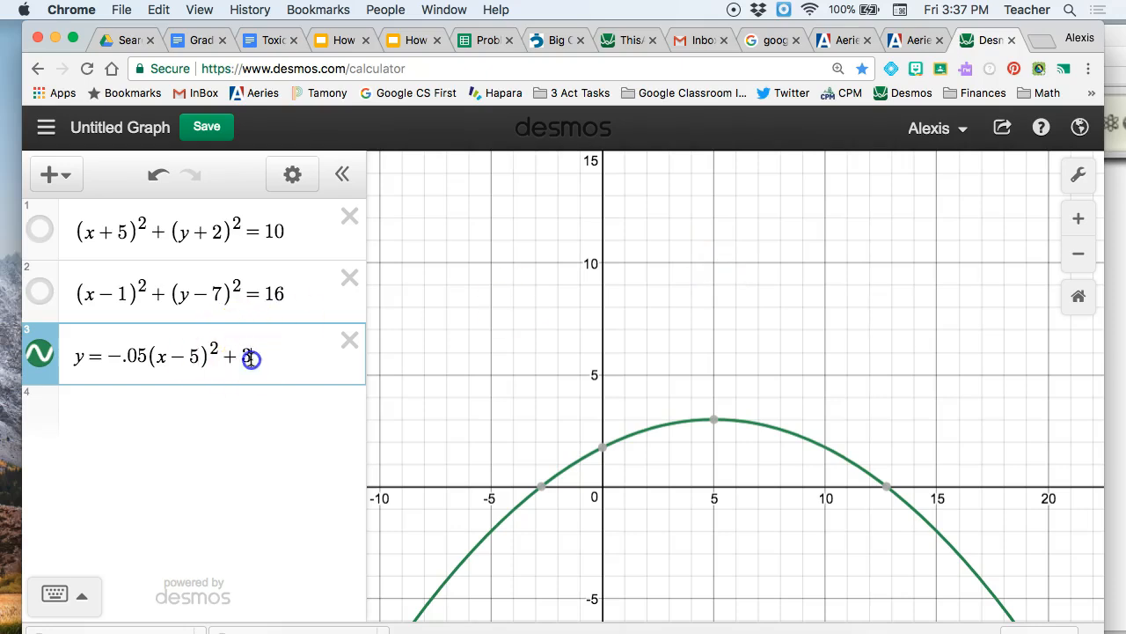
pyautogui.press('BackSpace')
pyautogui.write('10')
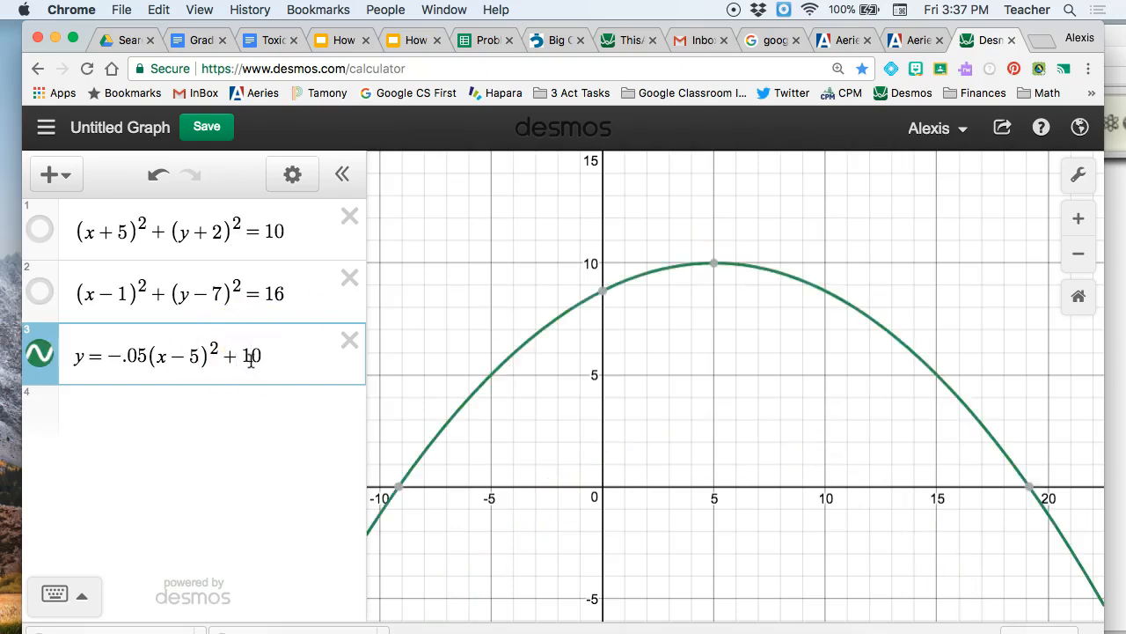